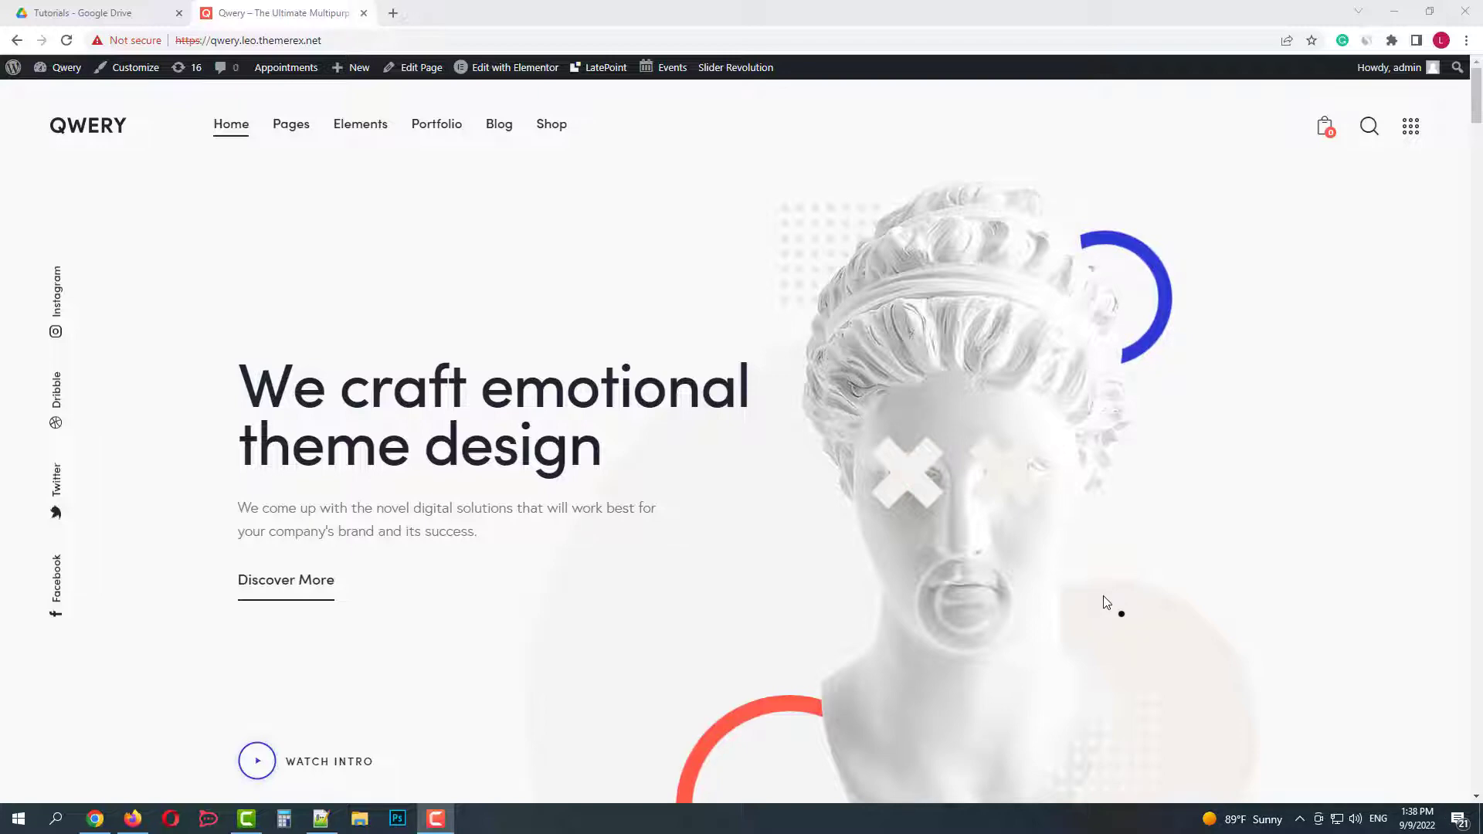
{"action": "scroll", "coordinate": [1105, 603], "scroll_direction": "down", "scroll_amount": 5}
{"action": "scroll", "coordinate": [1089, 626], "scroll_direction": "down", "scroll_amount": 5}
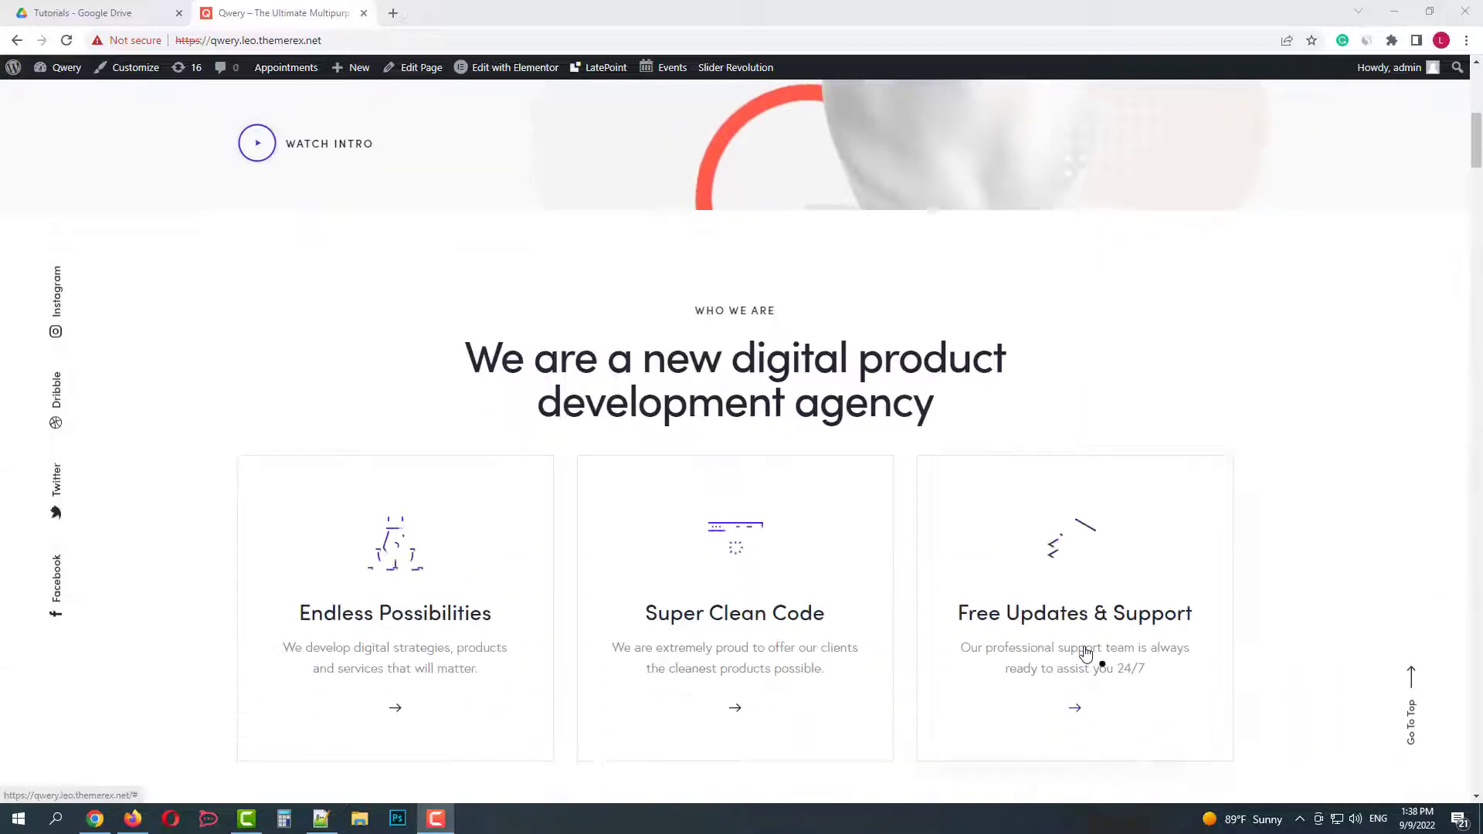
{"action": "scroll", "coordinate": [1086, 655], "scroll_direction": "up", "scroll_amount": 5}
{"action": "scroll", "coordinate": [1078, 661], "scroll_direction": "up", "scroll_amount": 5}
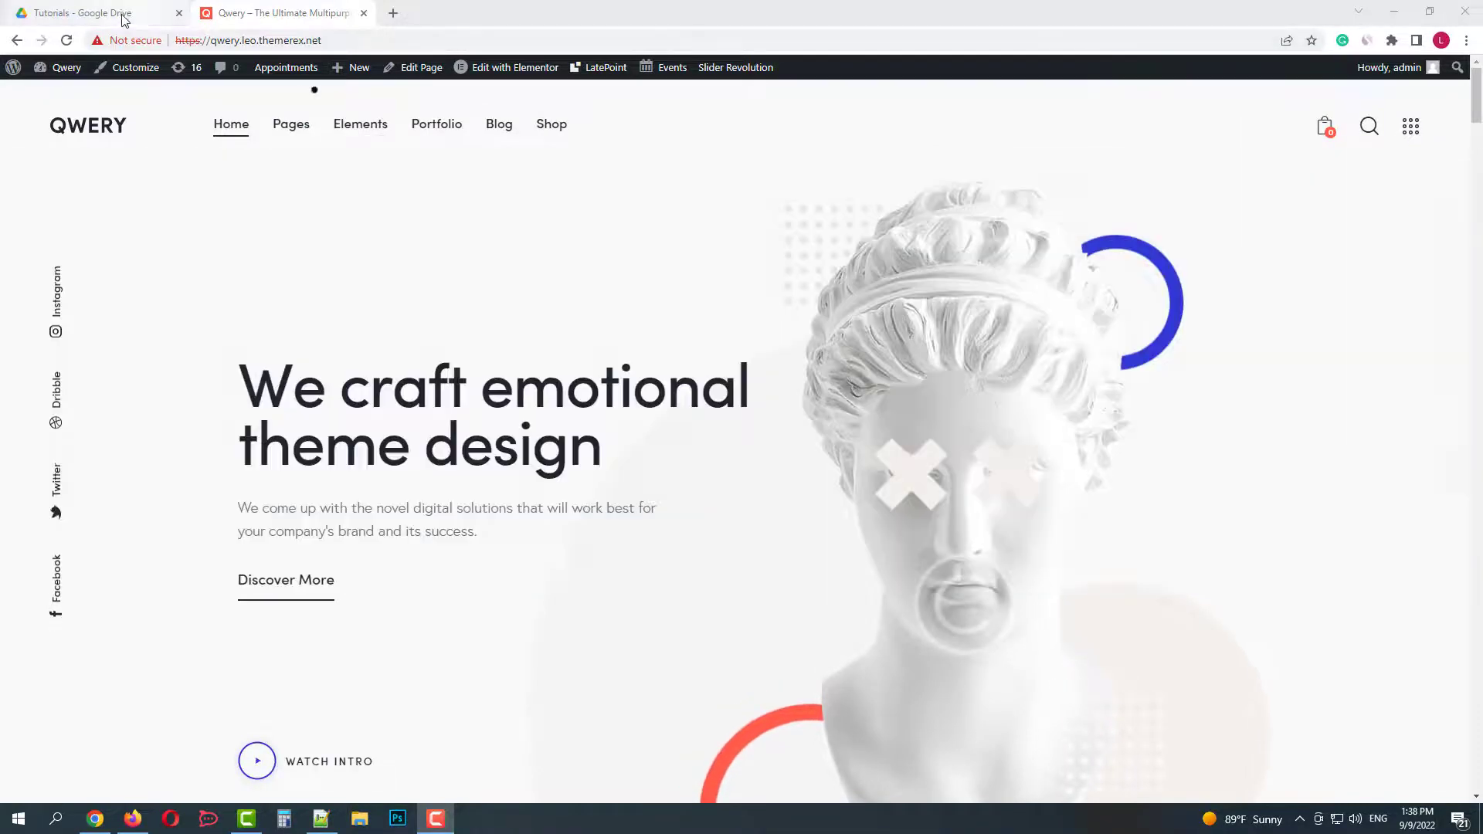
Create a new blank spreadsheet from the Drive Tutorials folder and begin renaming it.
{"action": "left_click", "coordinate": [92, 13]}
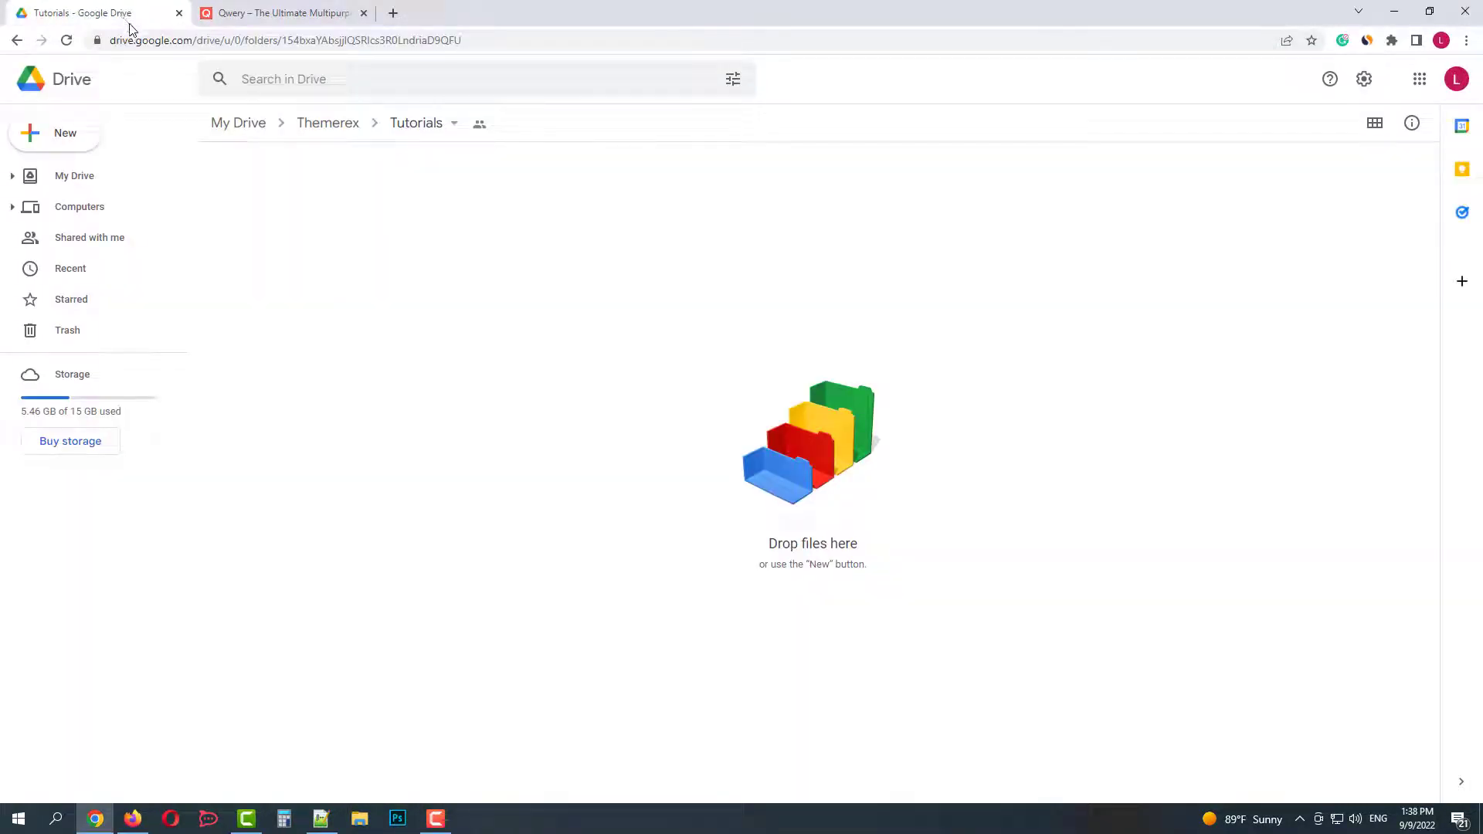
{"action": "left_click", "coordinate": [64, 133]}
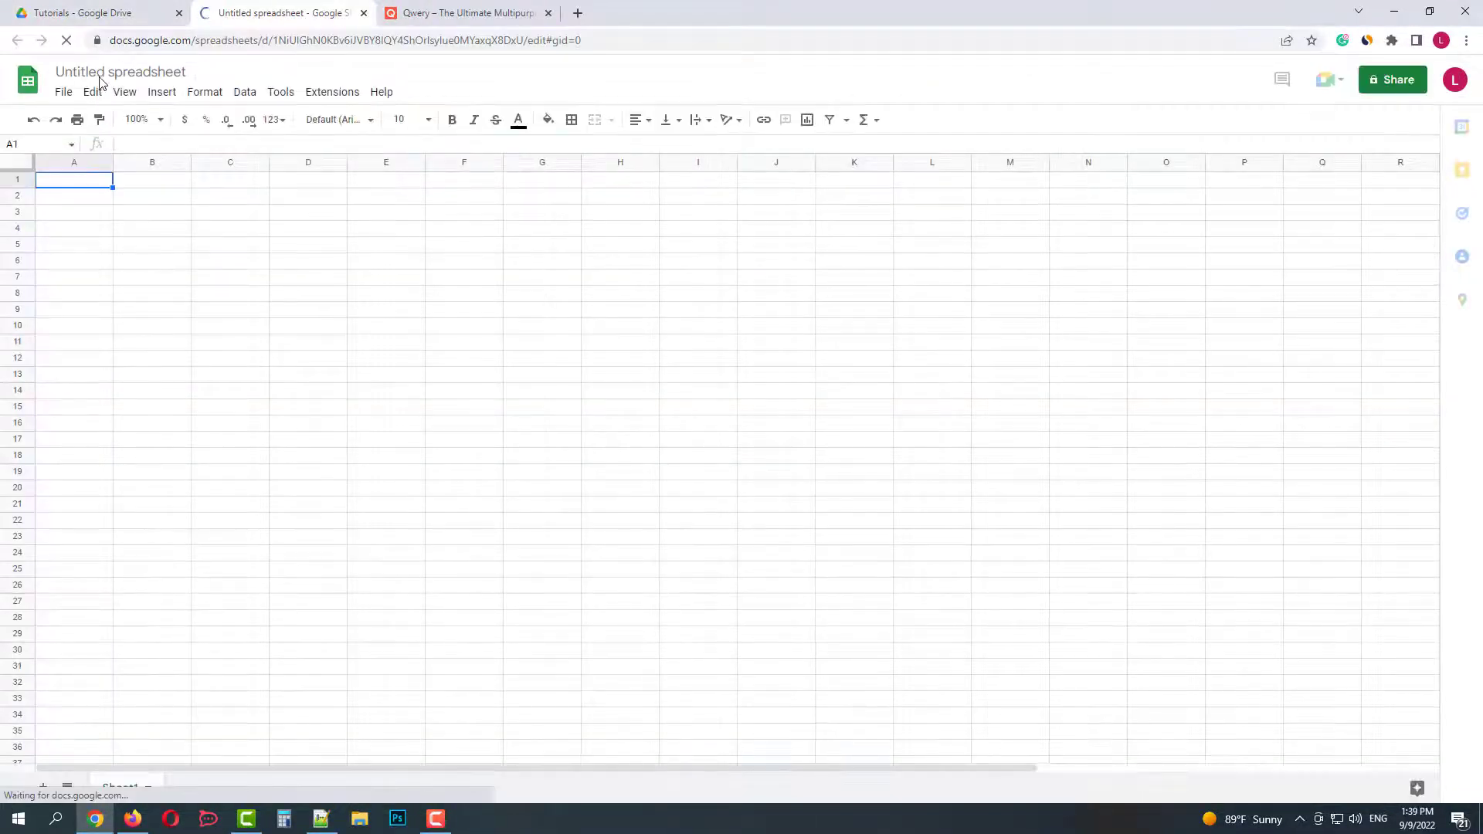
{"action": "left_click", "coordinate": [101, 73]}
{"action": "type", "text": "Go"}
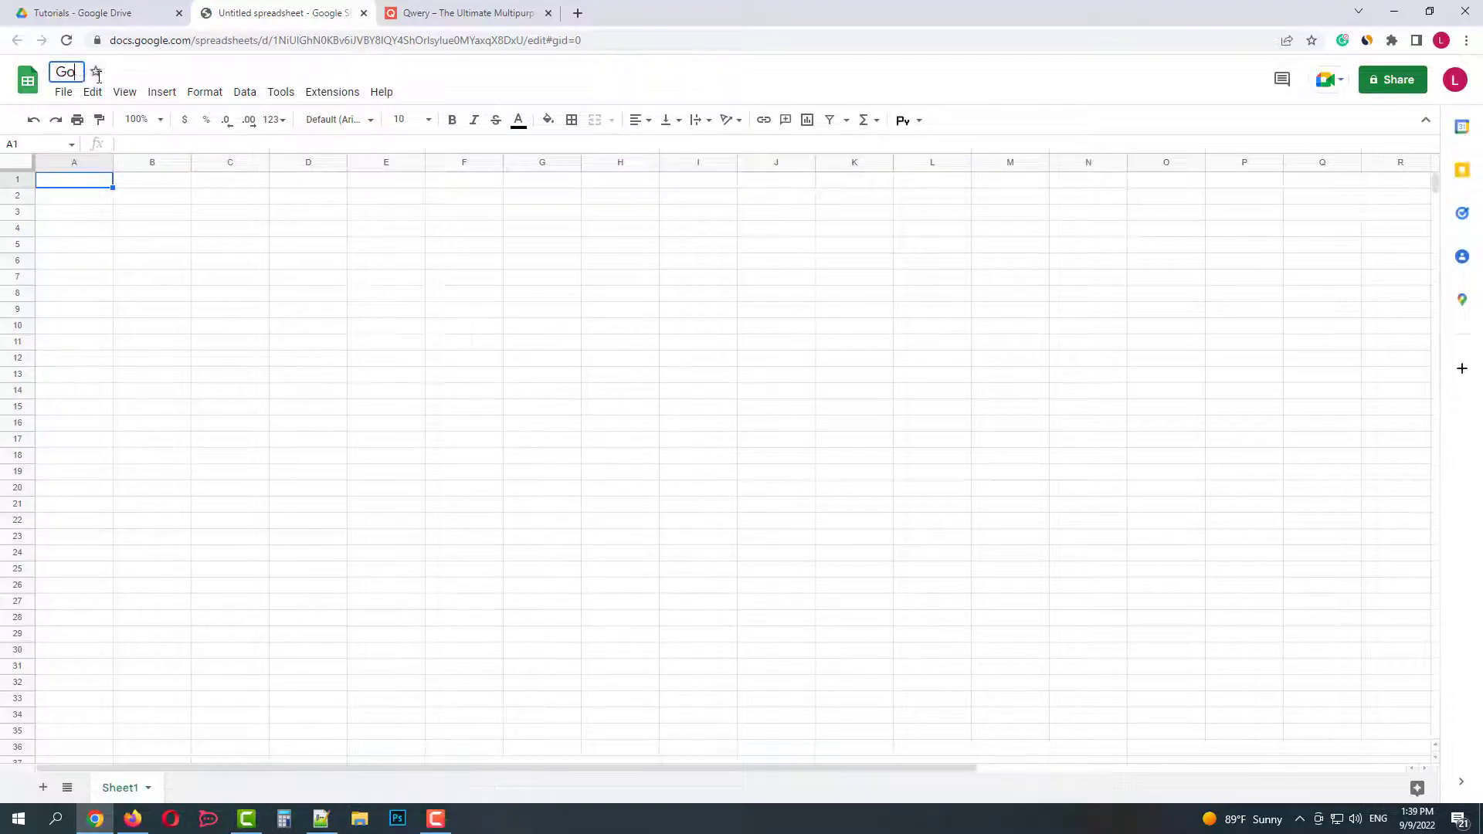
{"action": "type", "text": "ogle Sheet"}
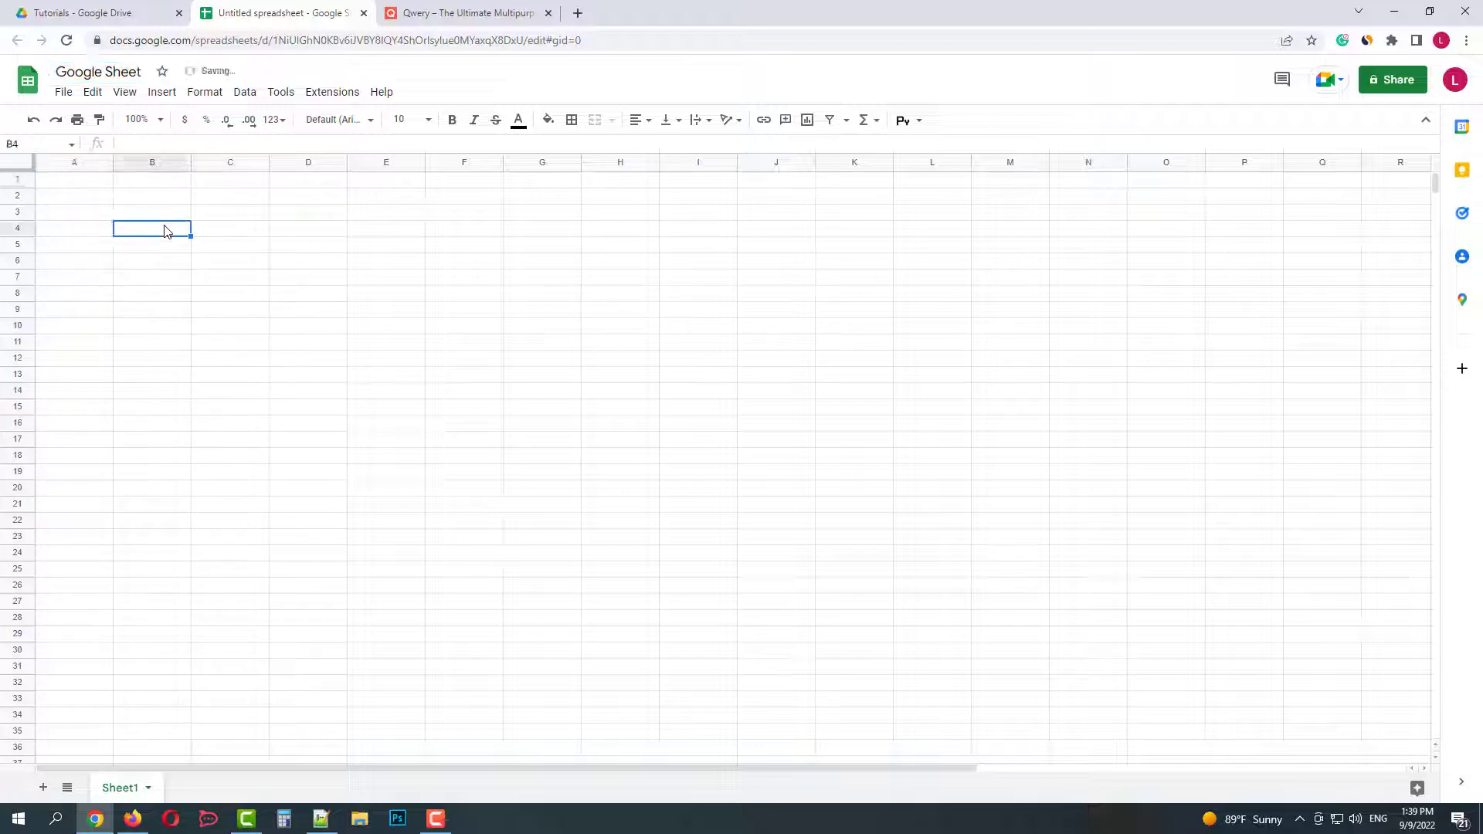
Confirm the name, enter Jan, Feb, Mar in A1:C1 and fill the month series through Dec.
{"action": "key", "text": "Return"}
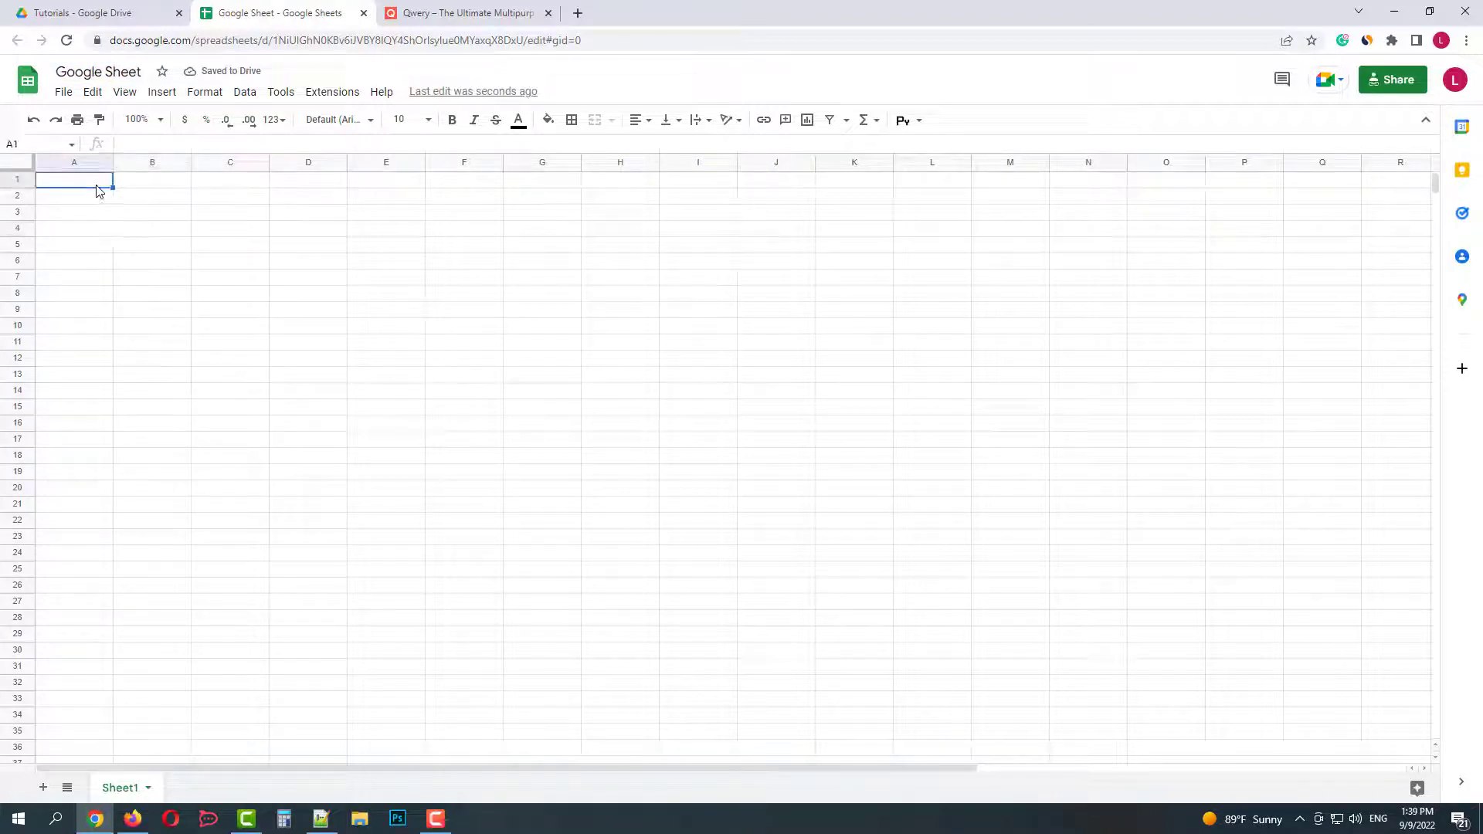
{"action": "type", "text": "Jan"}
{"action": "key", "text": "Tab"}
{"action": "type", "text": "Feb"}
{"action": "key", "text": "Tab"}
{"action": "type", "text": "Ma"}
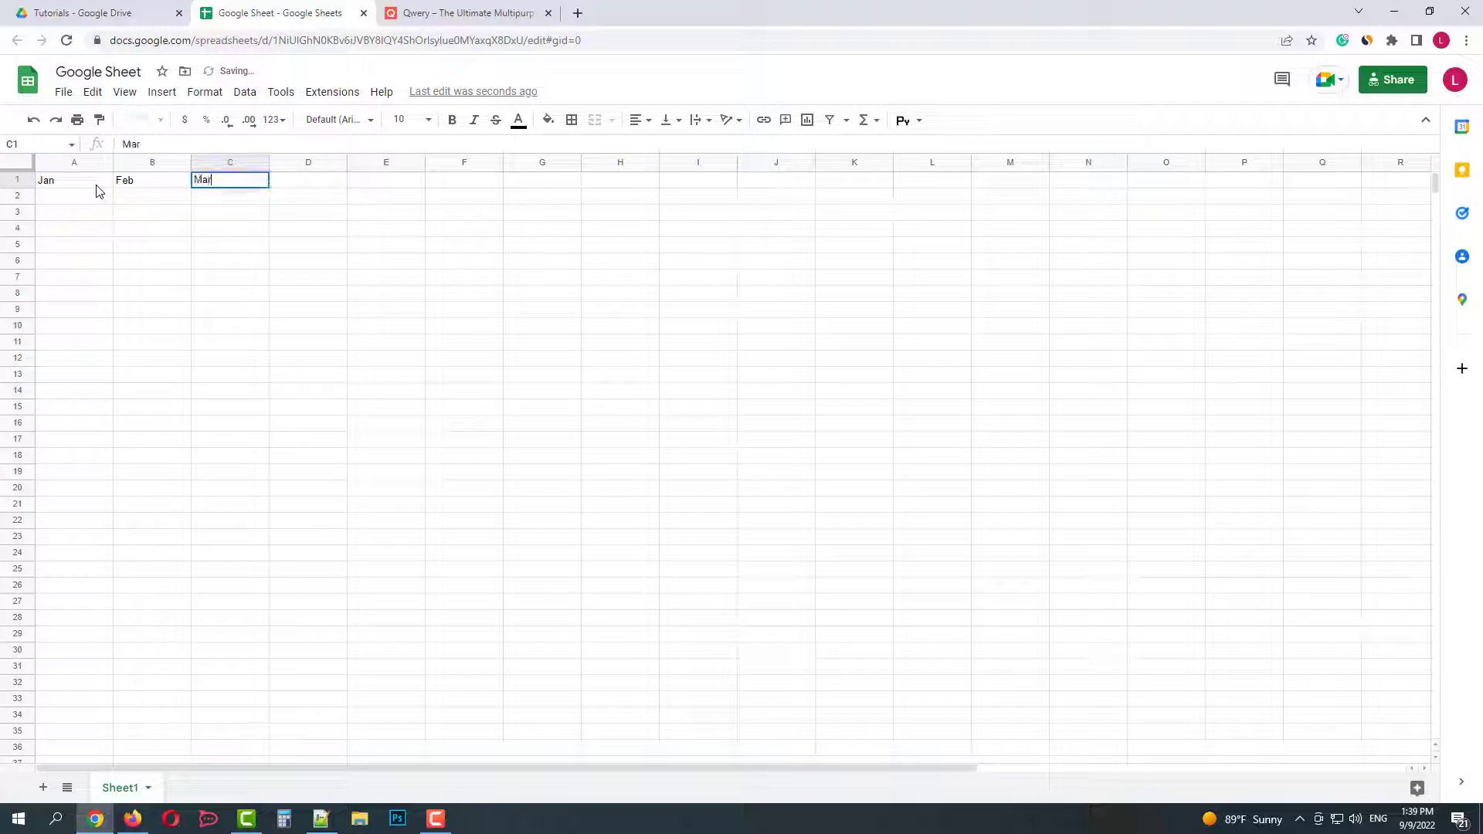
{"action": "key", "text": "Return"}
{"action": "left_click_drag", "start_coordinate": [73, 181], "coordinate": [230, 180]}
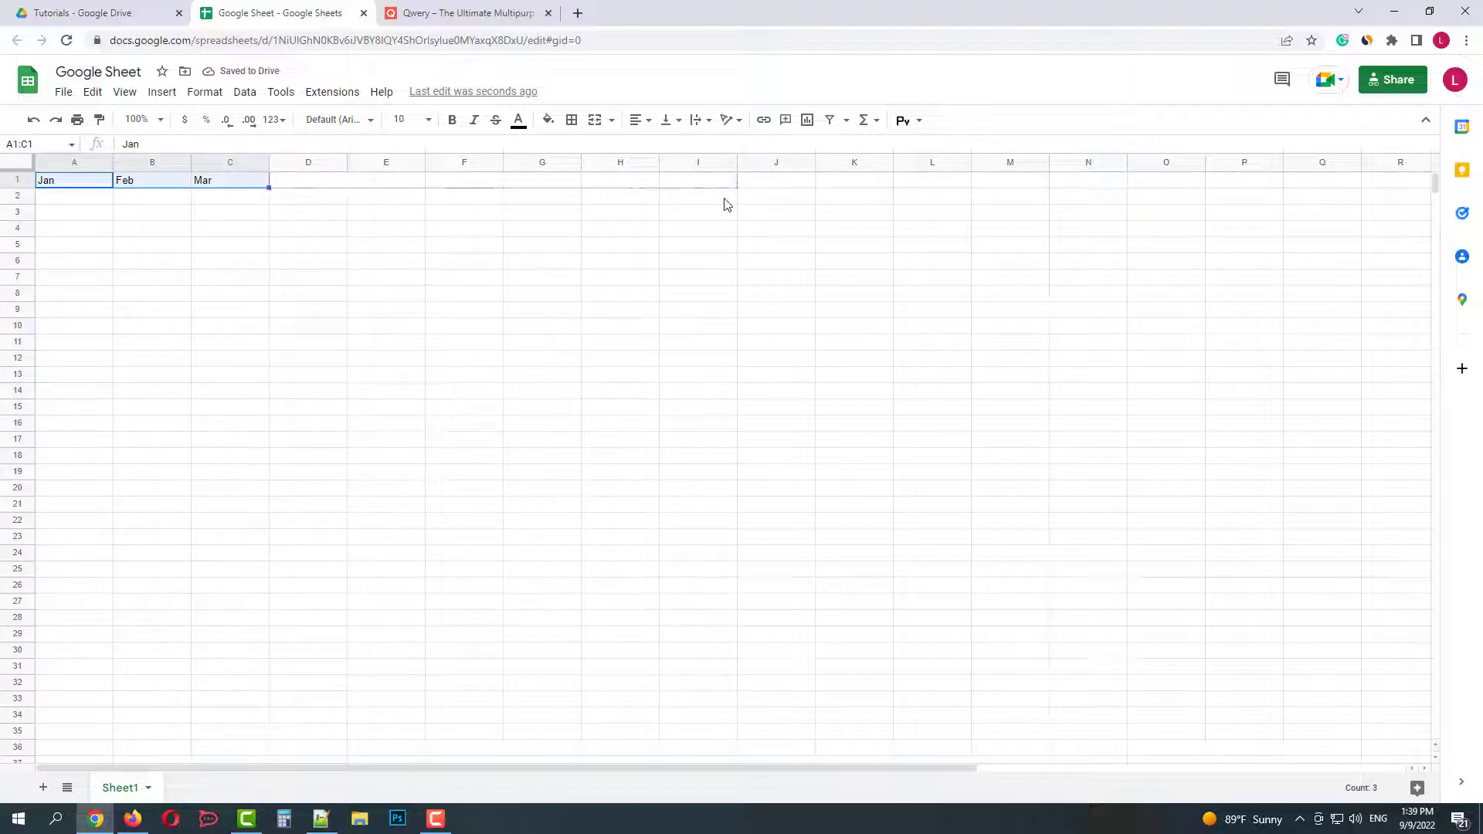
{"action": "left_click_drag", "start_coordinate": [696, 176], "coordinate": [730, 181]}
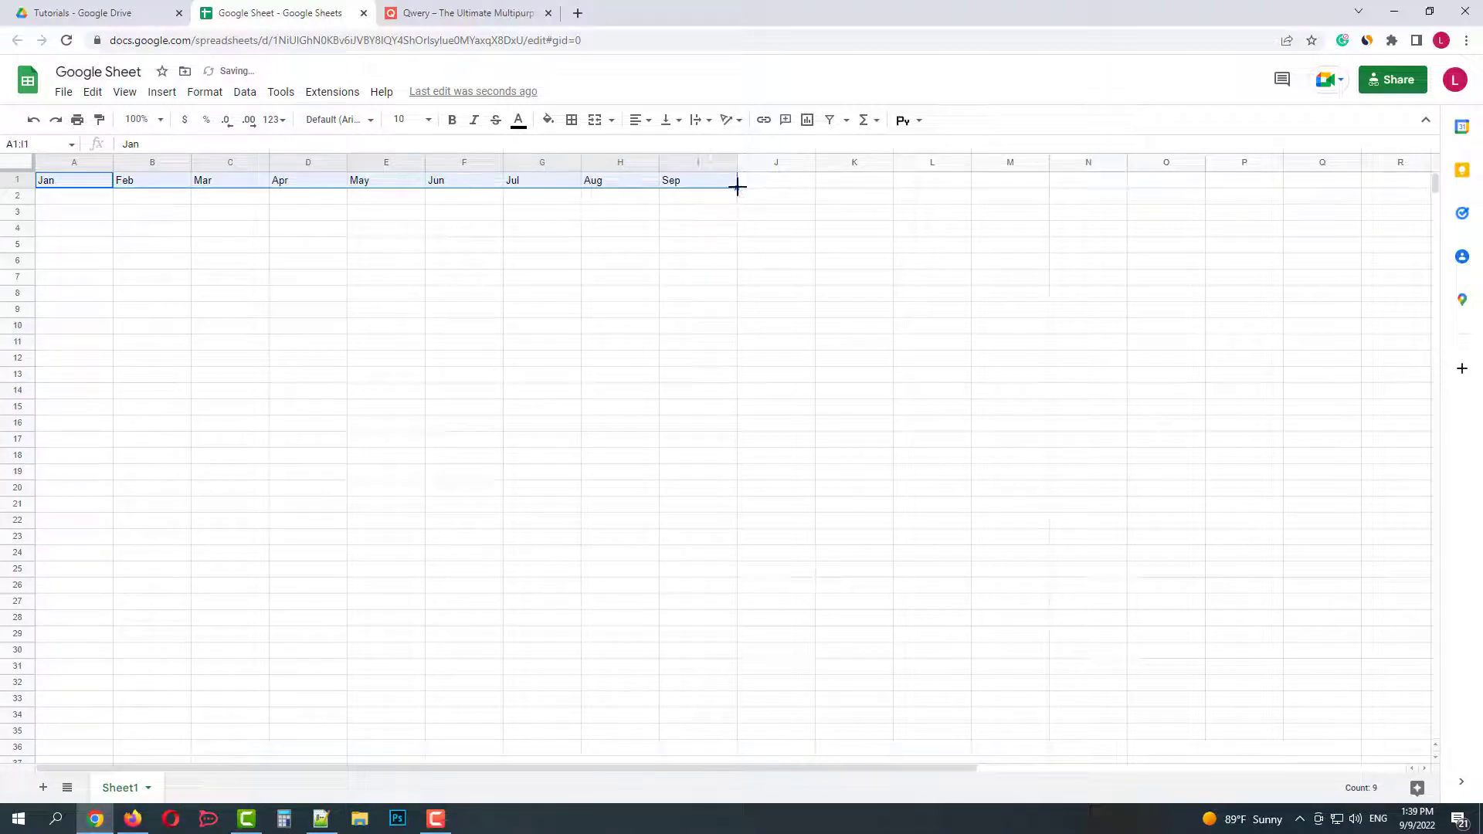
{"action": "left_click_drag", "start_coordinate": [737, 186], "coordinate": [927, 184]}
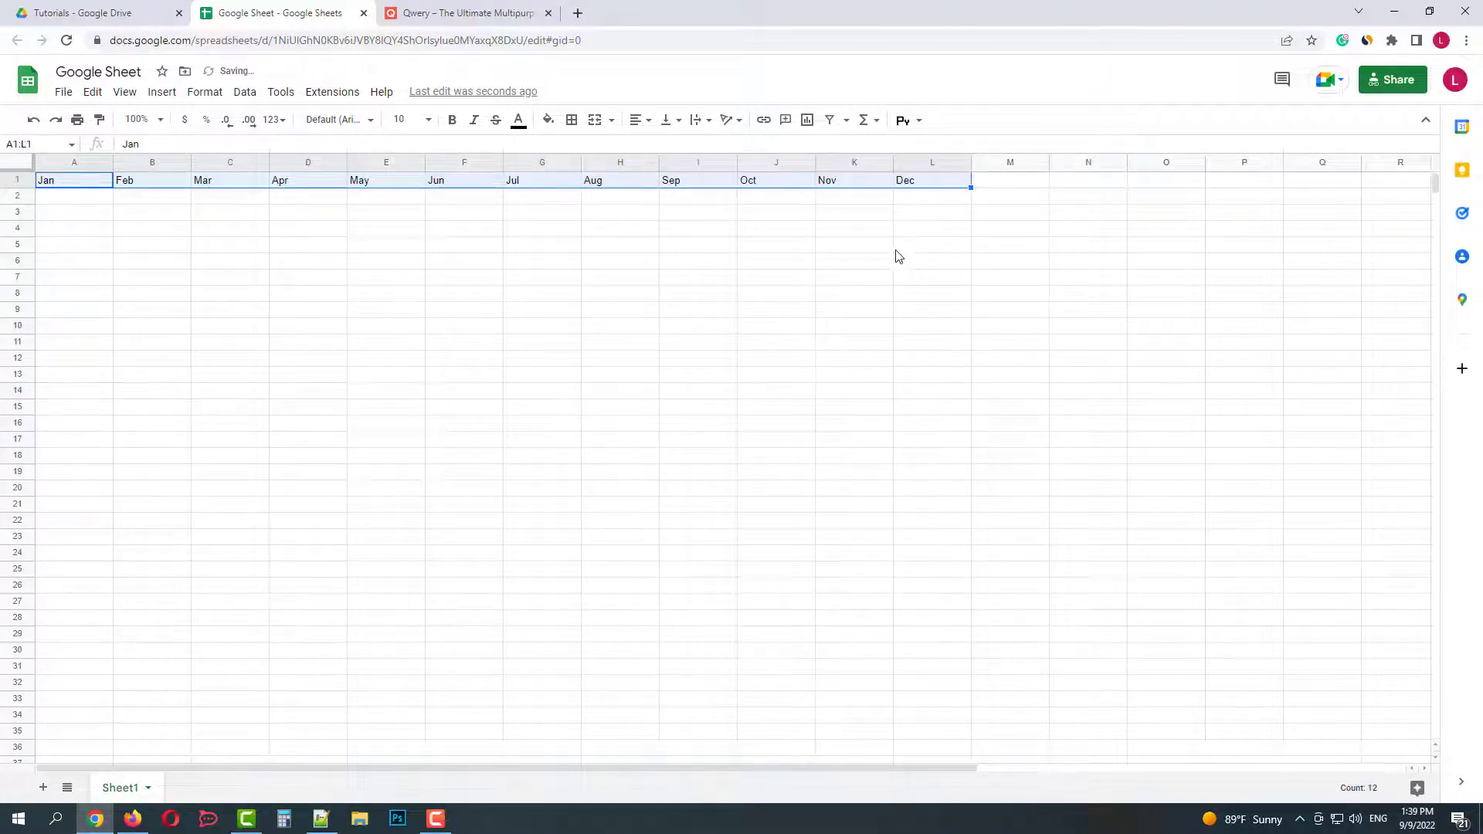
{"action": "left_click", "coordinate": [895, 251]}
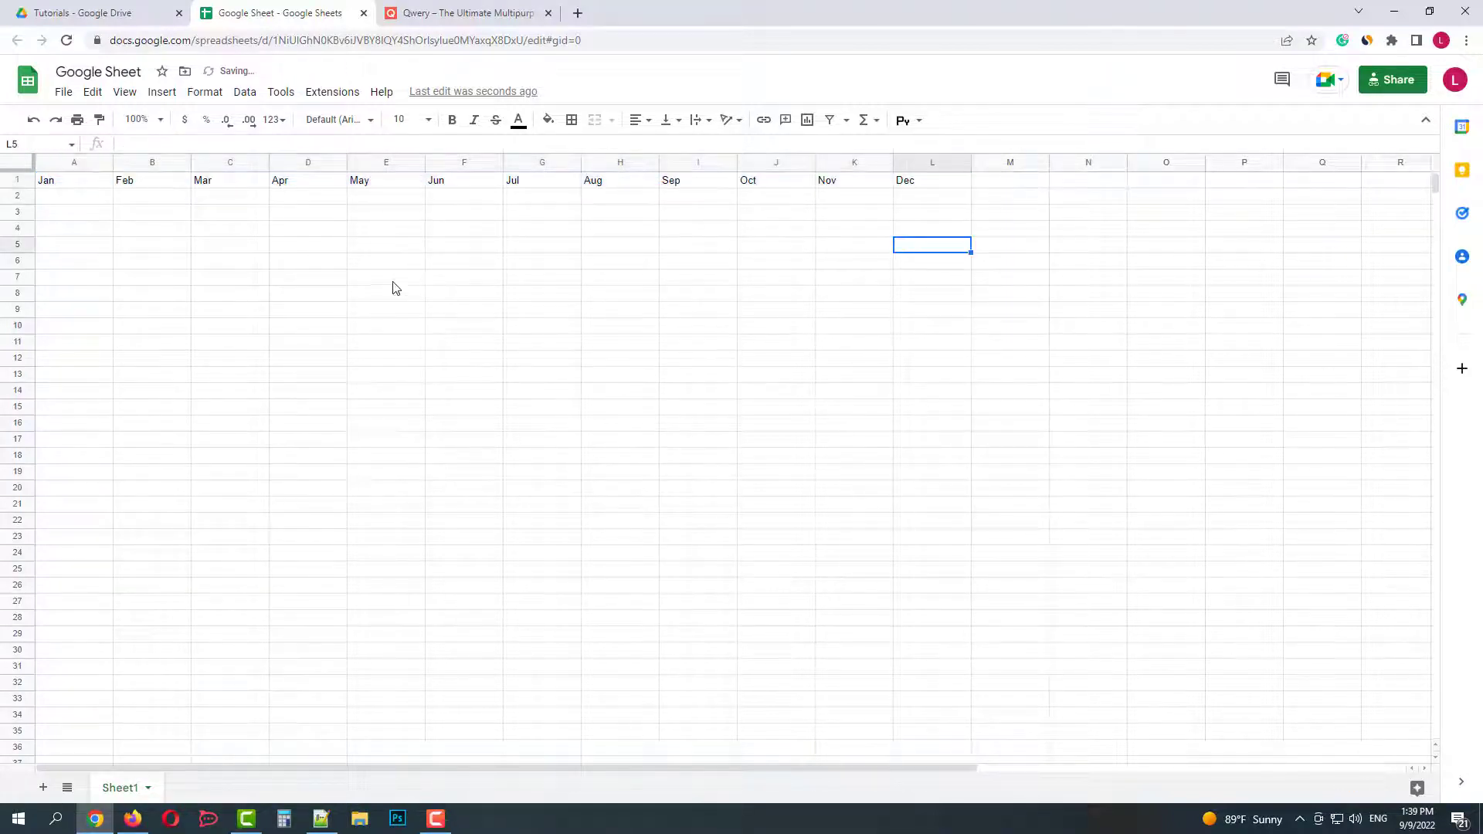
Enter 1, 2, 3 under Jan–Mar, fill the series to 12 under Dec, and select columns A–L.
{"action": "left_click", "coordinate": [65, 200]}
{"action": "type", "text": "1"}
{"action": "key", "text": "Tab"}
{"action": "type", "text": "2"}
{"action": "key", "text": "Tab"}
{"action": "type", "text": "3"}
{"action": "key", "text": "Return"}
{"action": "left_click_drag", "start_coordinate": [151, 197], "coordinate": [965, 200]}
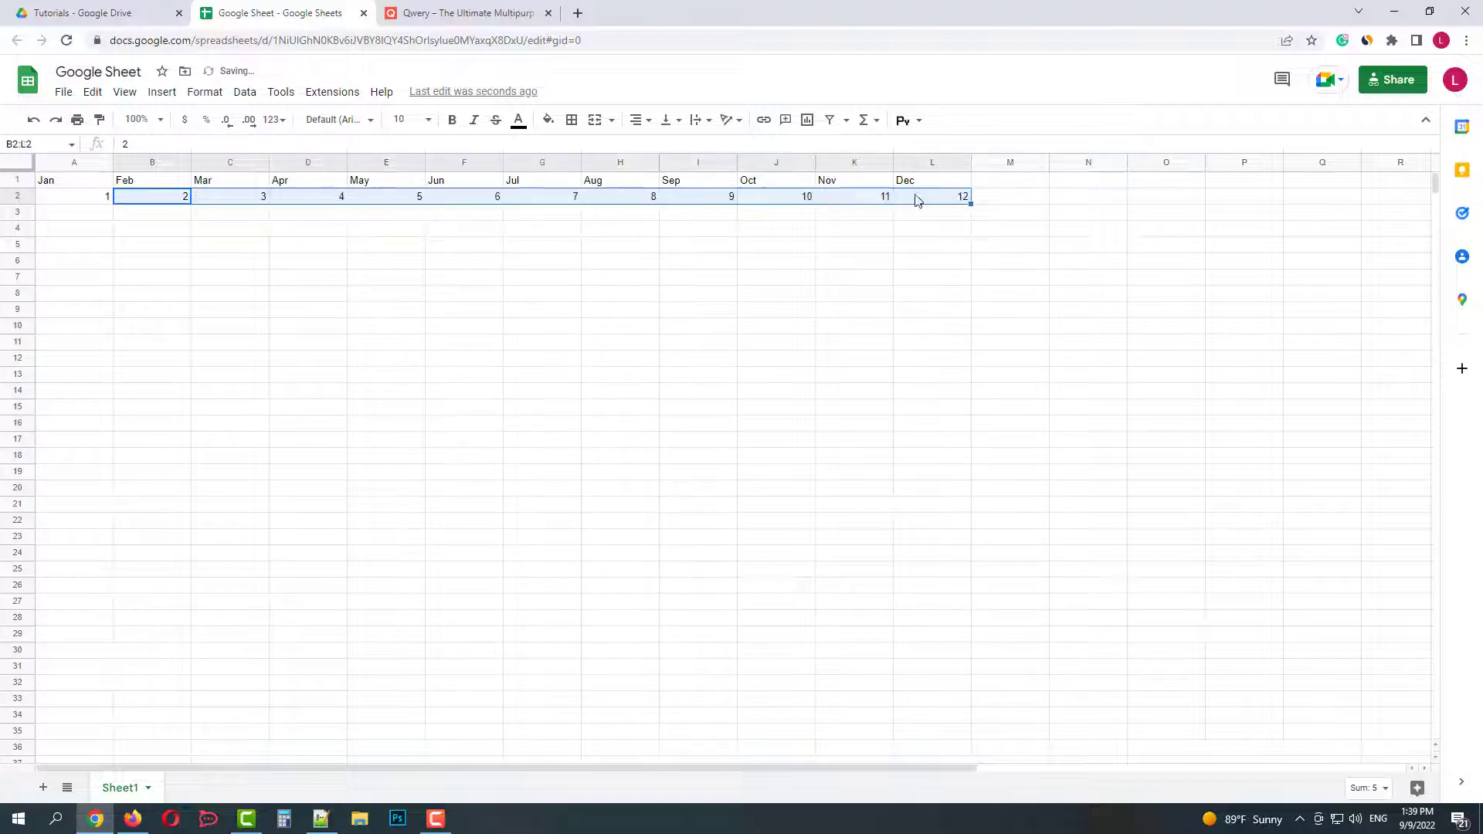
{"action": "left_click", "coordinate": [470, 328]}
{"action": "left_click", "coordinate": [73, 163]}
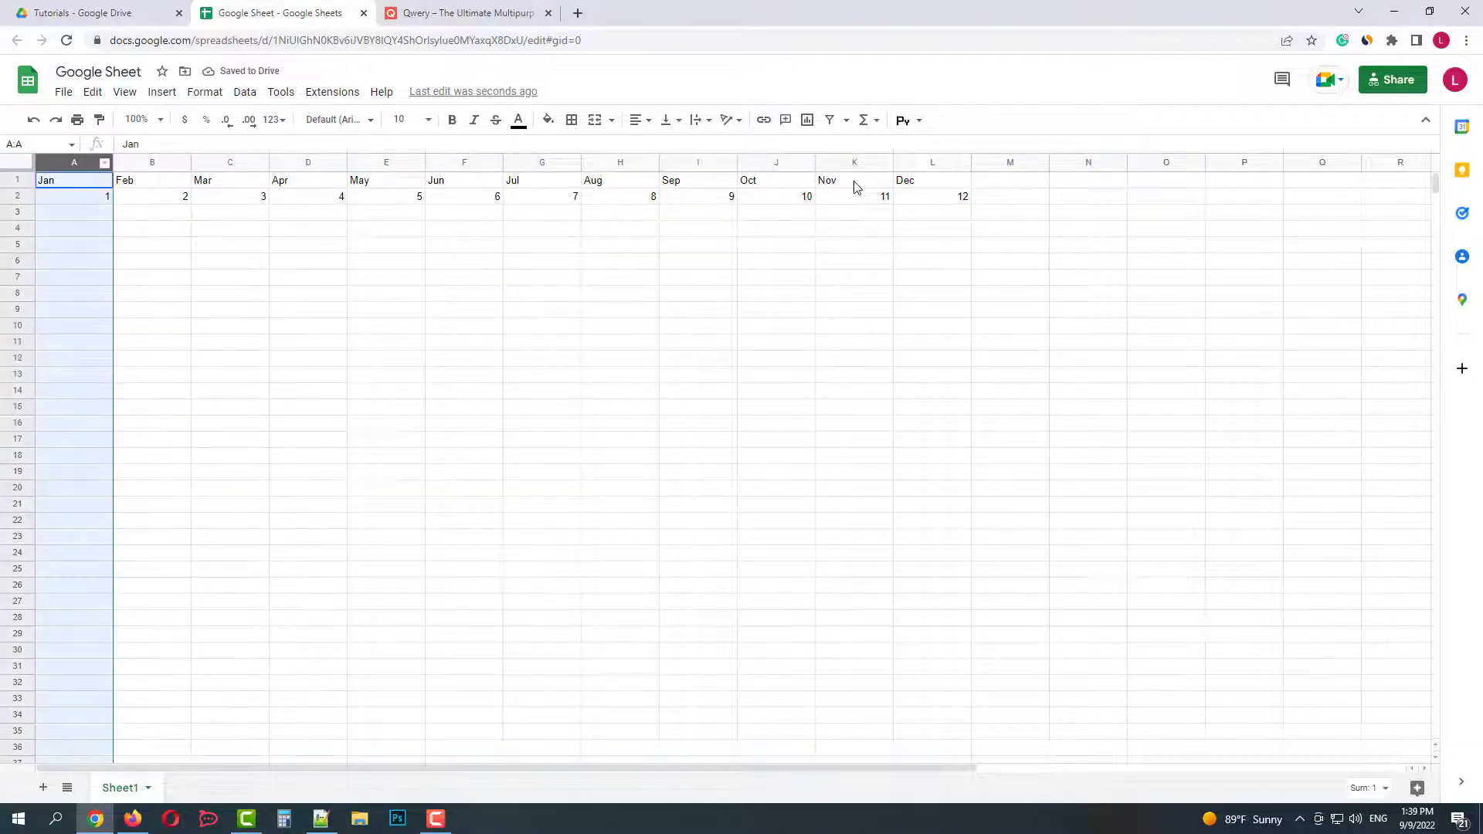
{"action": "left_click", "coordinate": [932, 162], "text": "shift"}
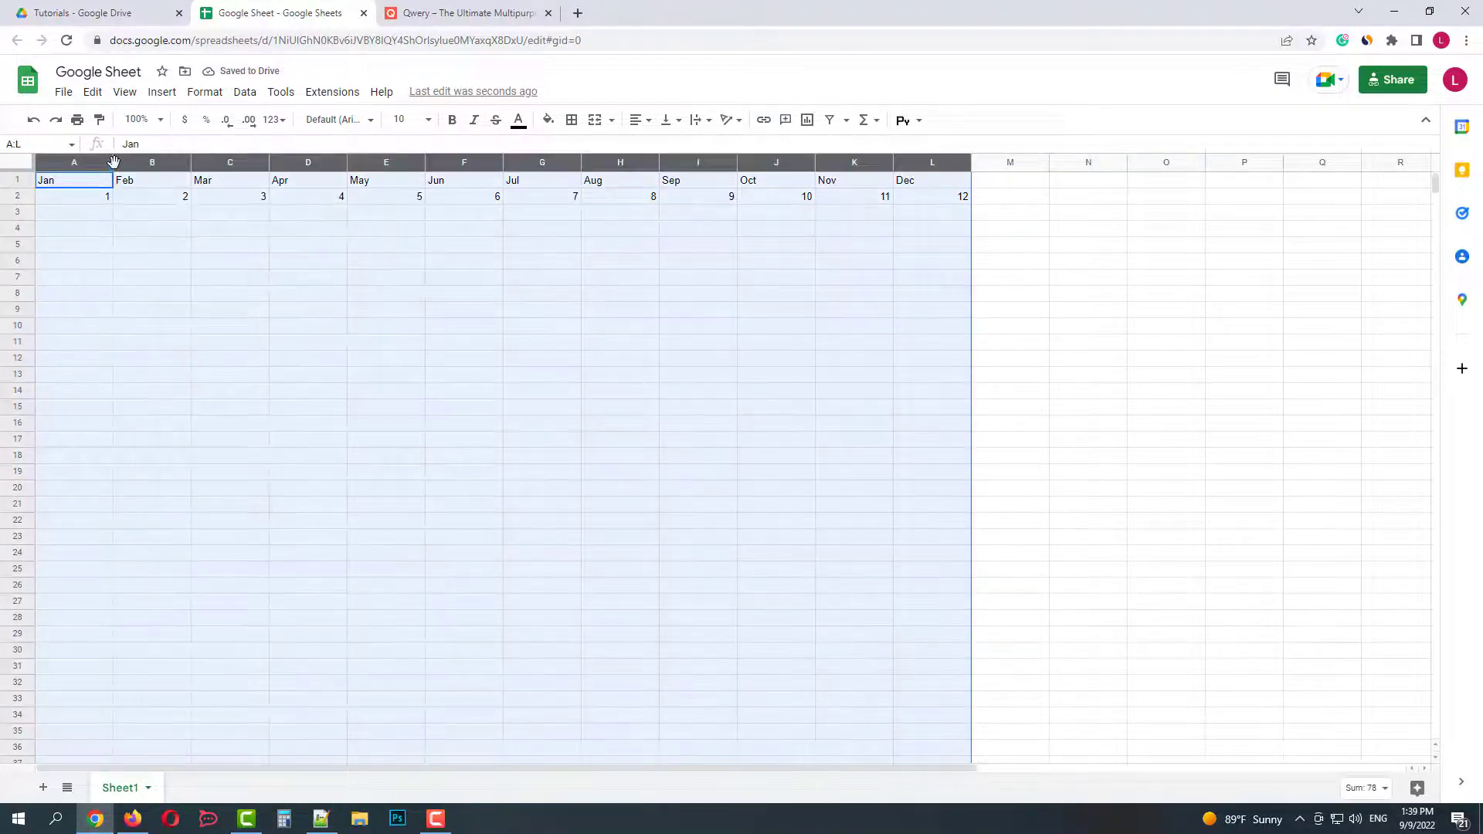
Narrow columns A–L, insert a chart of A1:L2 and move it up under the data.
{"action": "left_click_drag", "start_coordinate": [113, 162], "coordinate": [811, 196]}
{"action": "left_click", "coordinate": [289, 352]}
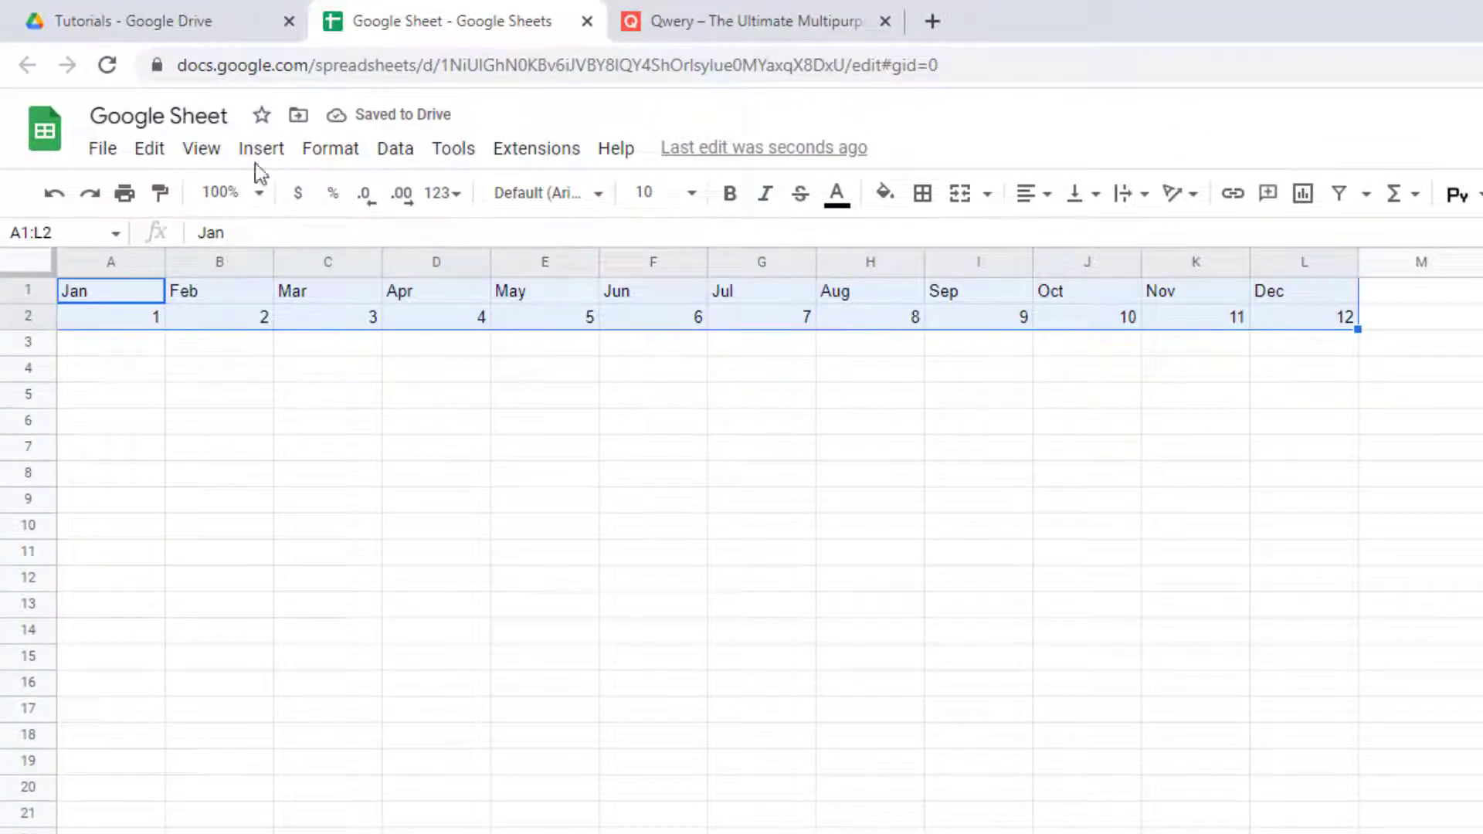
{"action": "left_click", "coordinate": [261, 148]}
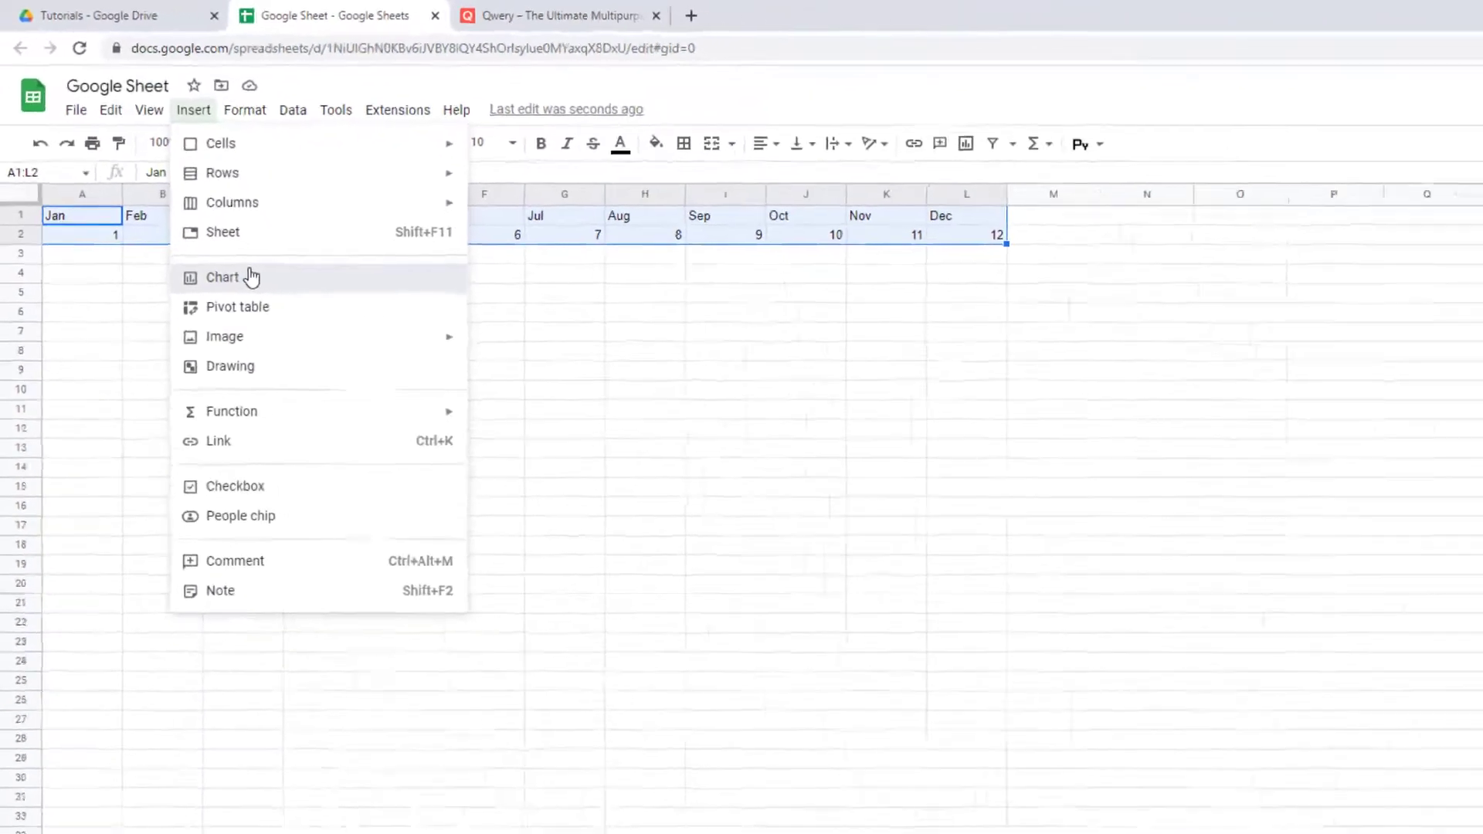
{"action": "left_click", "coordinate": [340, 374]}
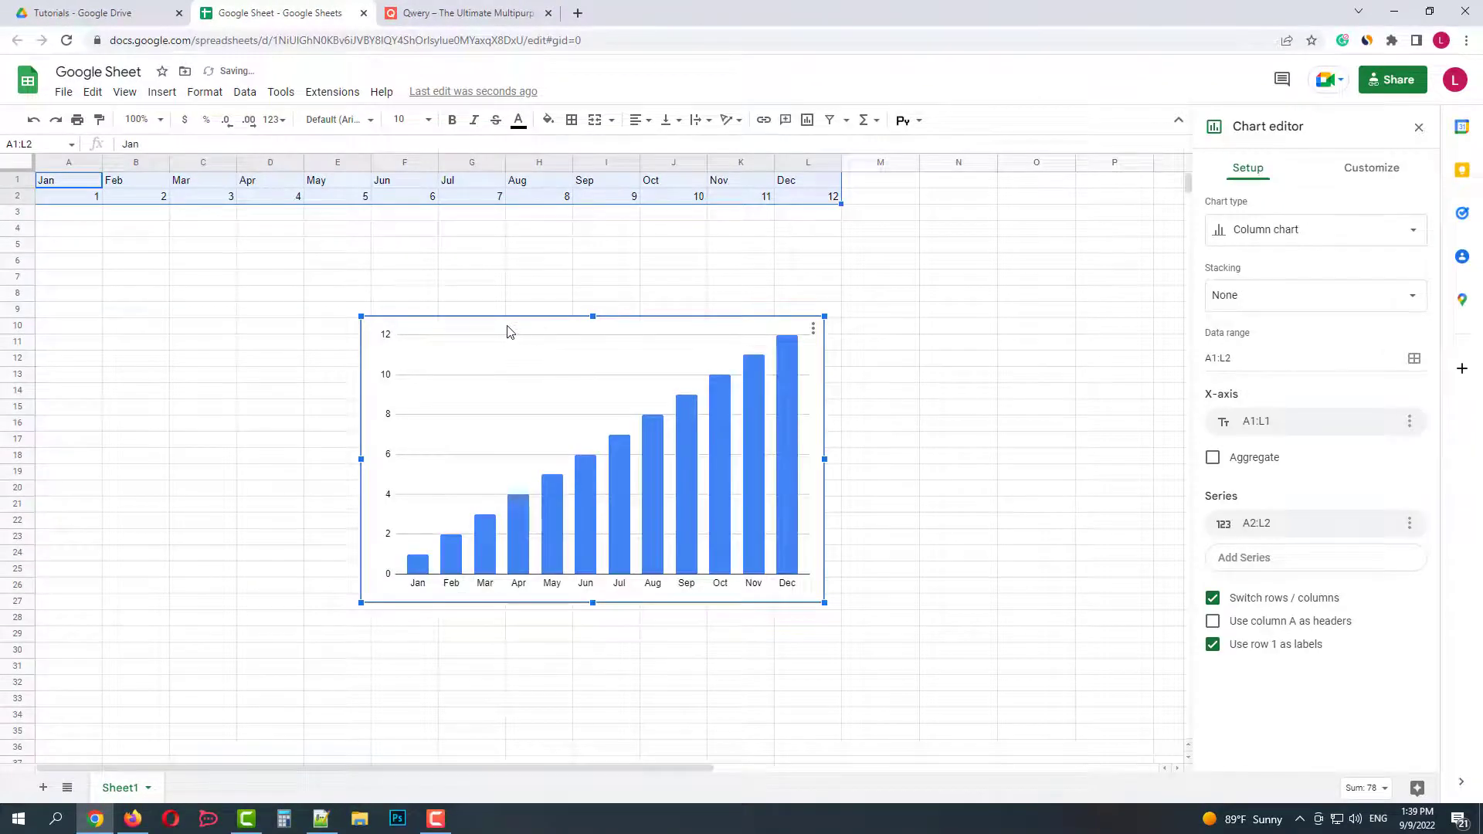
{"action": "left_click_drag", "start_coordinate": [507, 332], "coordinate": [182, 220]}
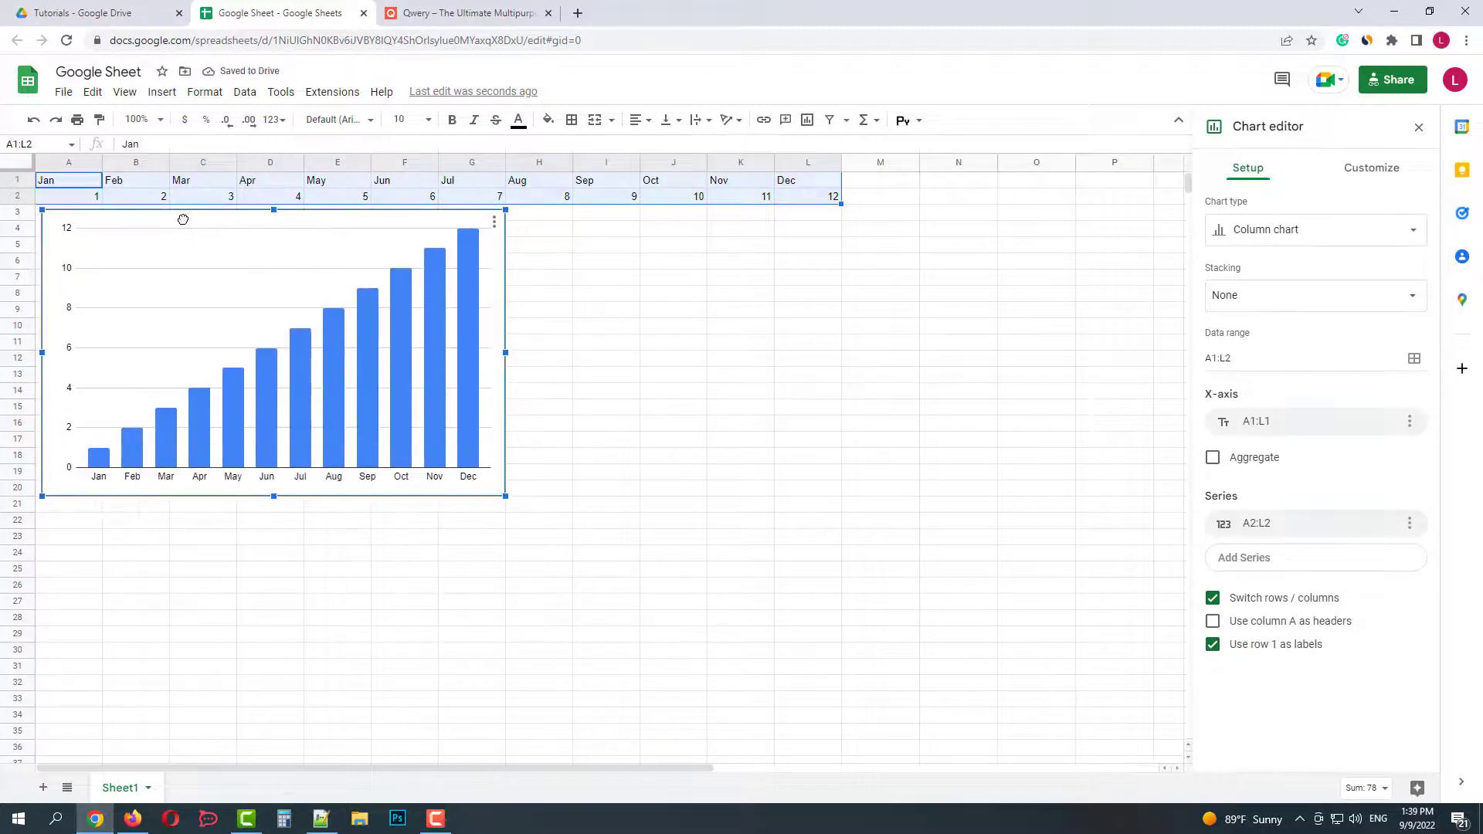
Show value labels on the chart bars, positioned at the bar centres.
{"action": "left_click", "coordinate": [465, 410]}
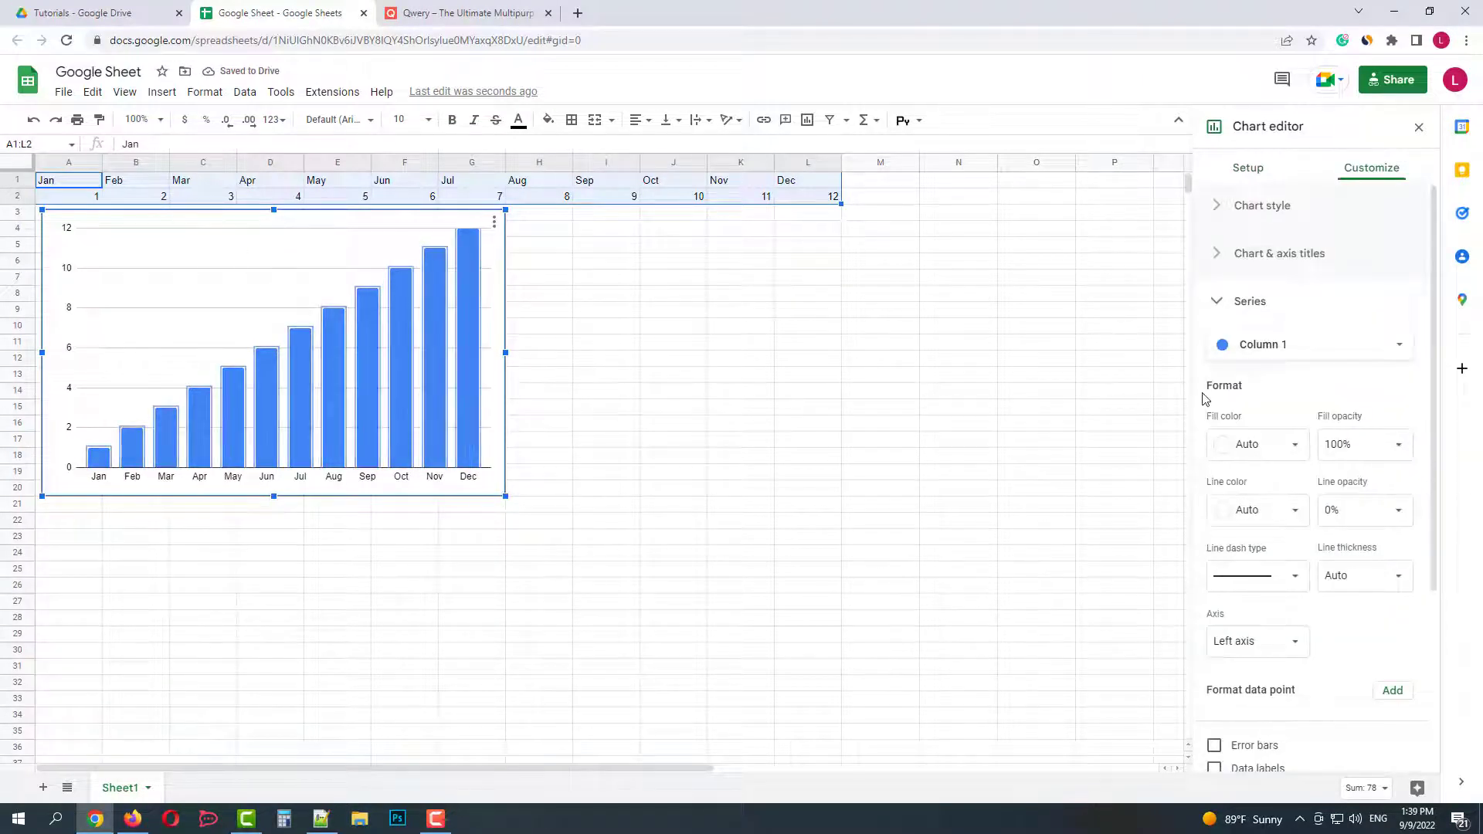
{"action": "scroll", "coordinate": [1334, 670], "scroll_direction": "down", "scroll_amount": 3}
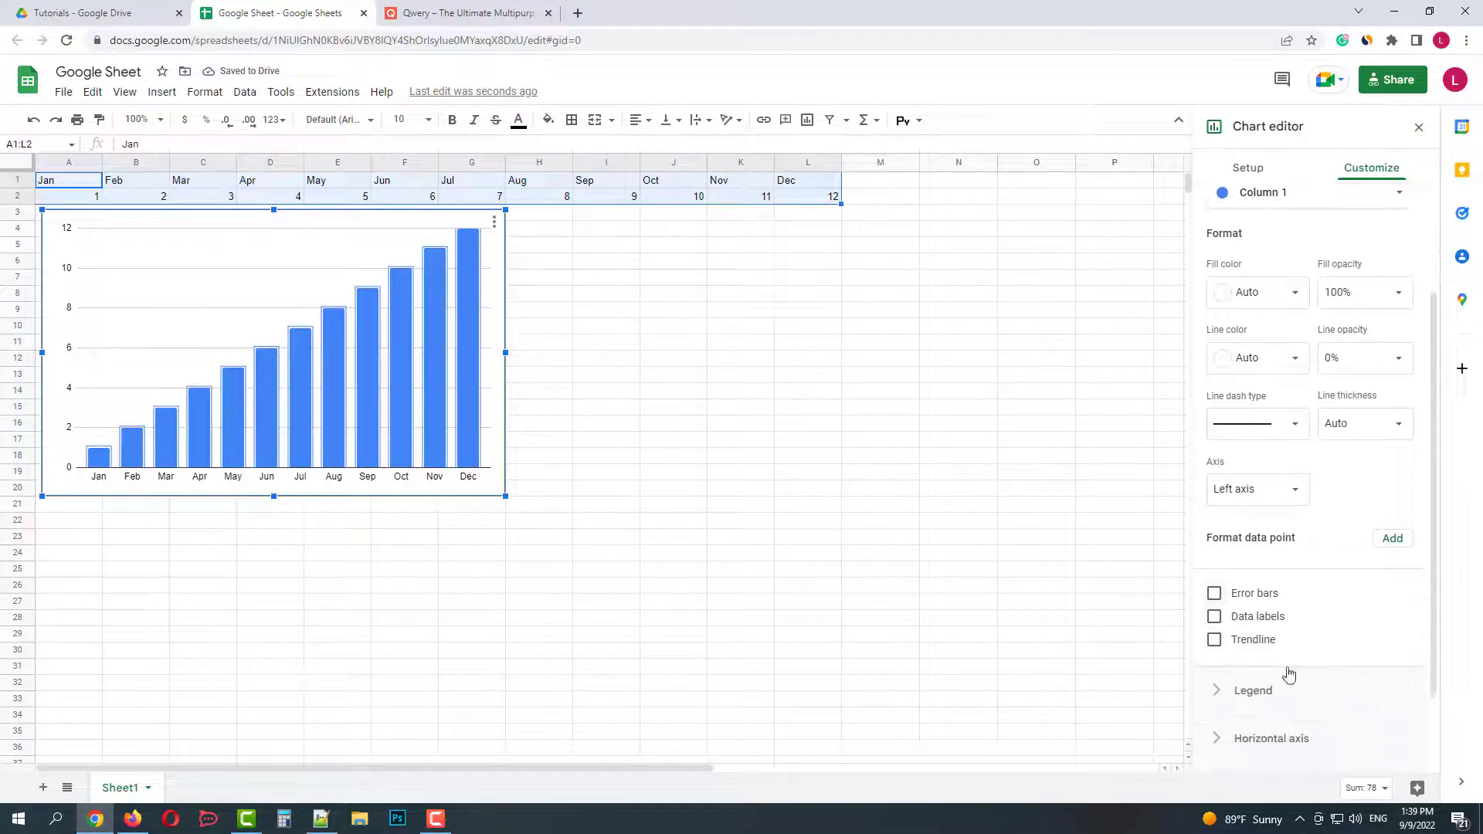
{"action": "left_click", "coordinate": [1252, 616]}
{"action": "scroll", "coordinate": [1343, 603], "scroll_direction": "down", "scroll_amount": 1}
{"action": "left_click", "coordinate": [1344, 512]}
{"action": "left_click", "coordinate": [1361, 536]}
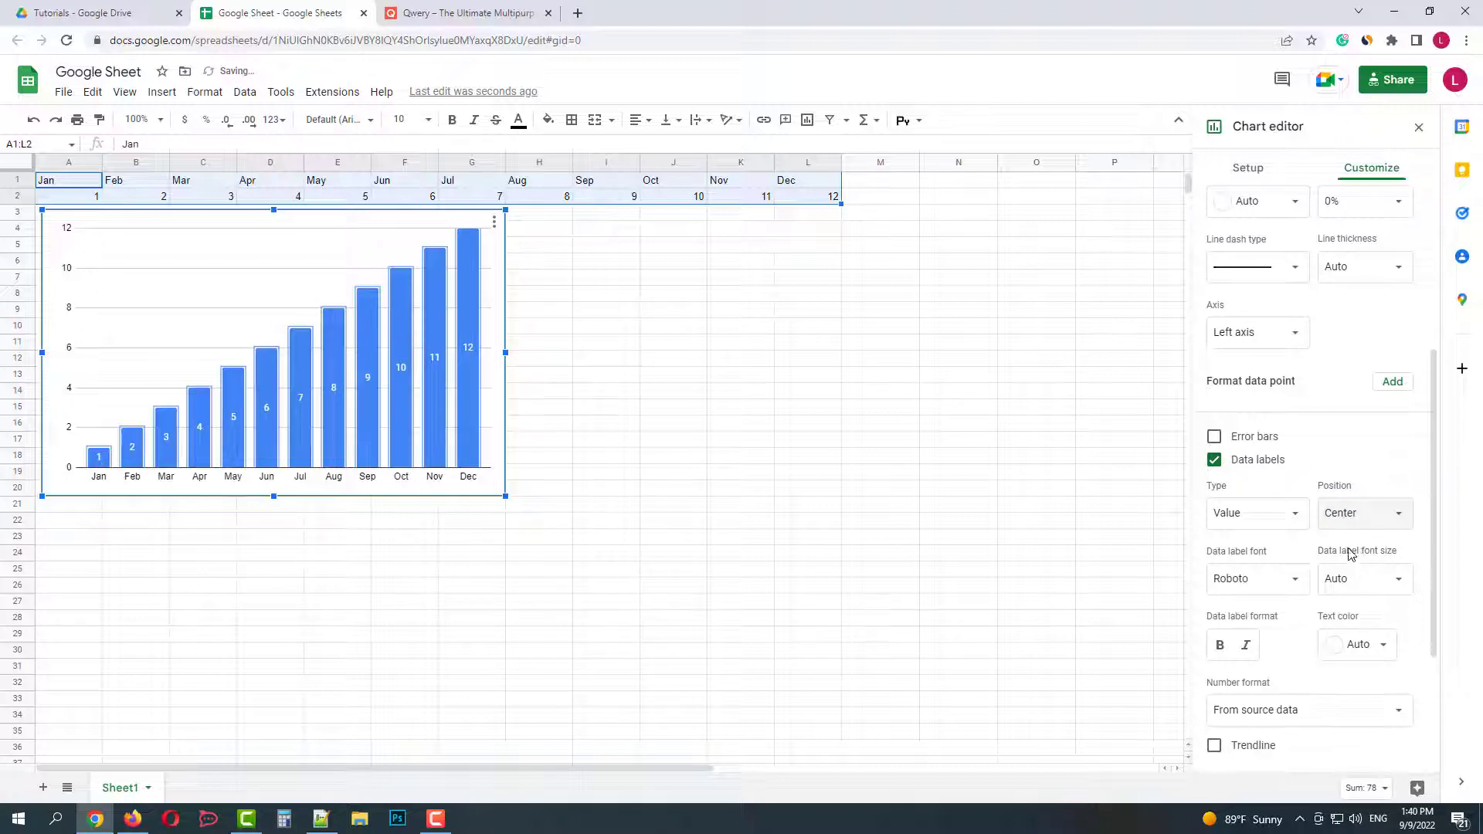
{"action": "scroll", "coordinate": [1347, 556], "scroll_direction": "up", "scroll_amount": 3}
{"action": "scroll", "coordinate": [1348, 557], "scroll_direction": "up", "scroll_amount": 1}
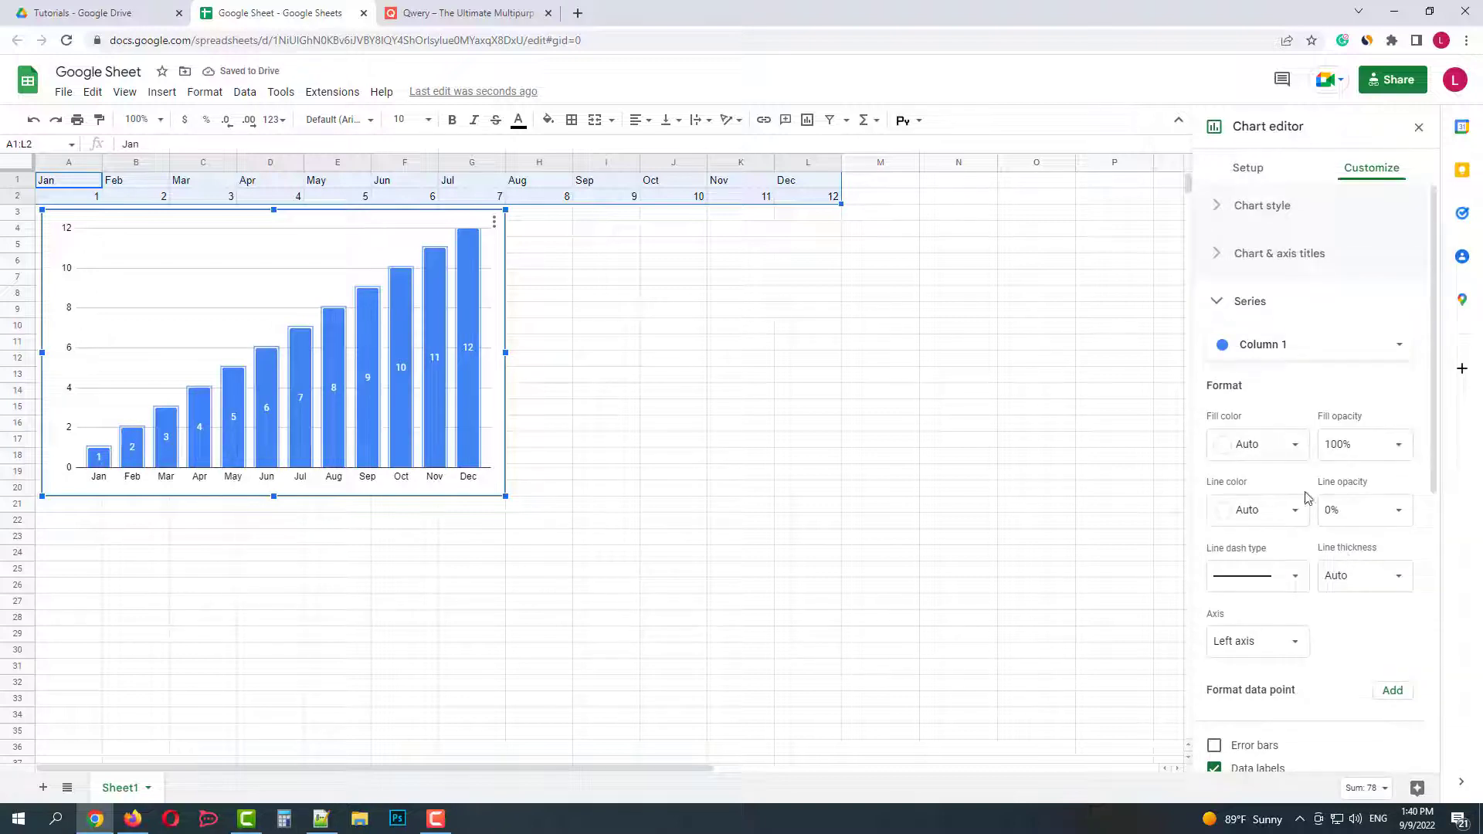
Make the Dec bar dark green with a size-20 value label, then close the editor.
{"action": "left_click", "coordinate": [463, 383]}
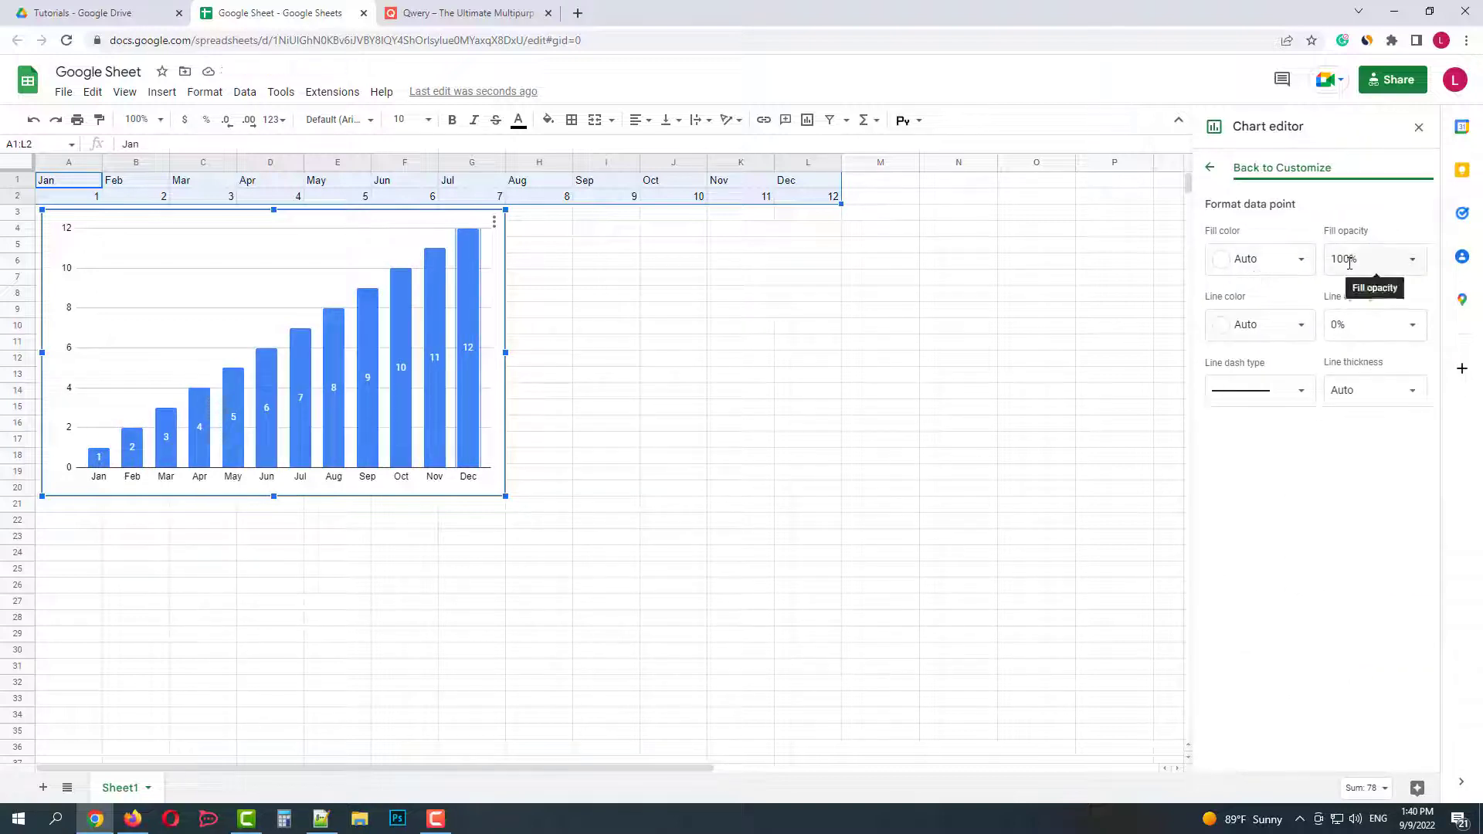
{"action": "left_click", "coordinate": [1263, 260]}
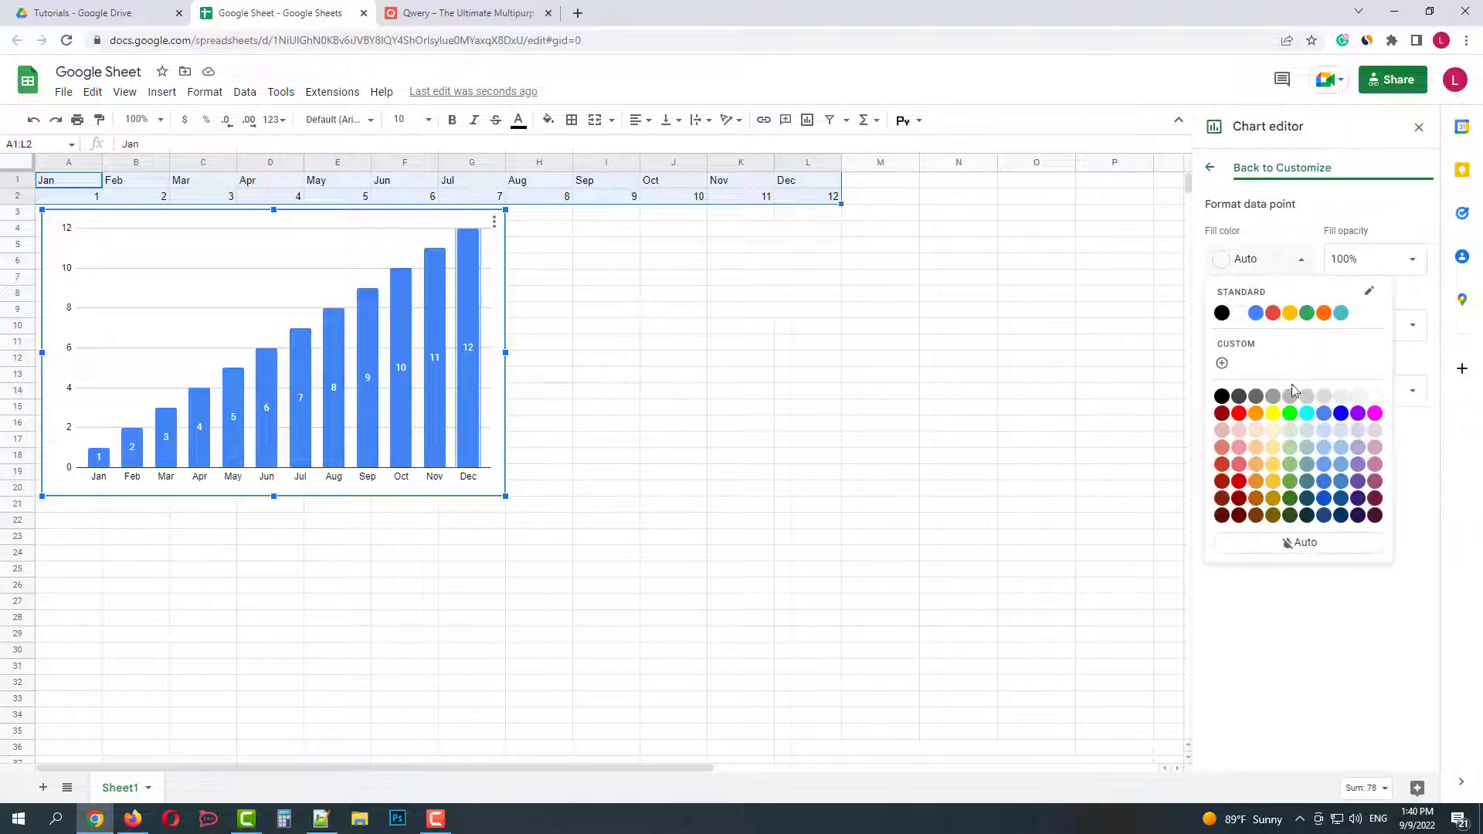
{"action": "left_click", "coordinate": [1292, 499]}
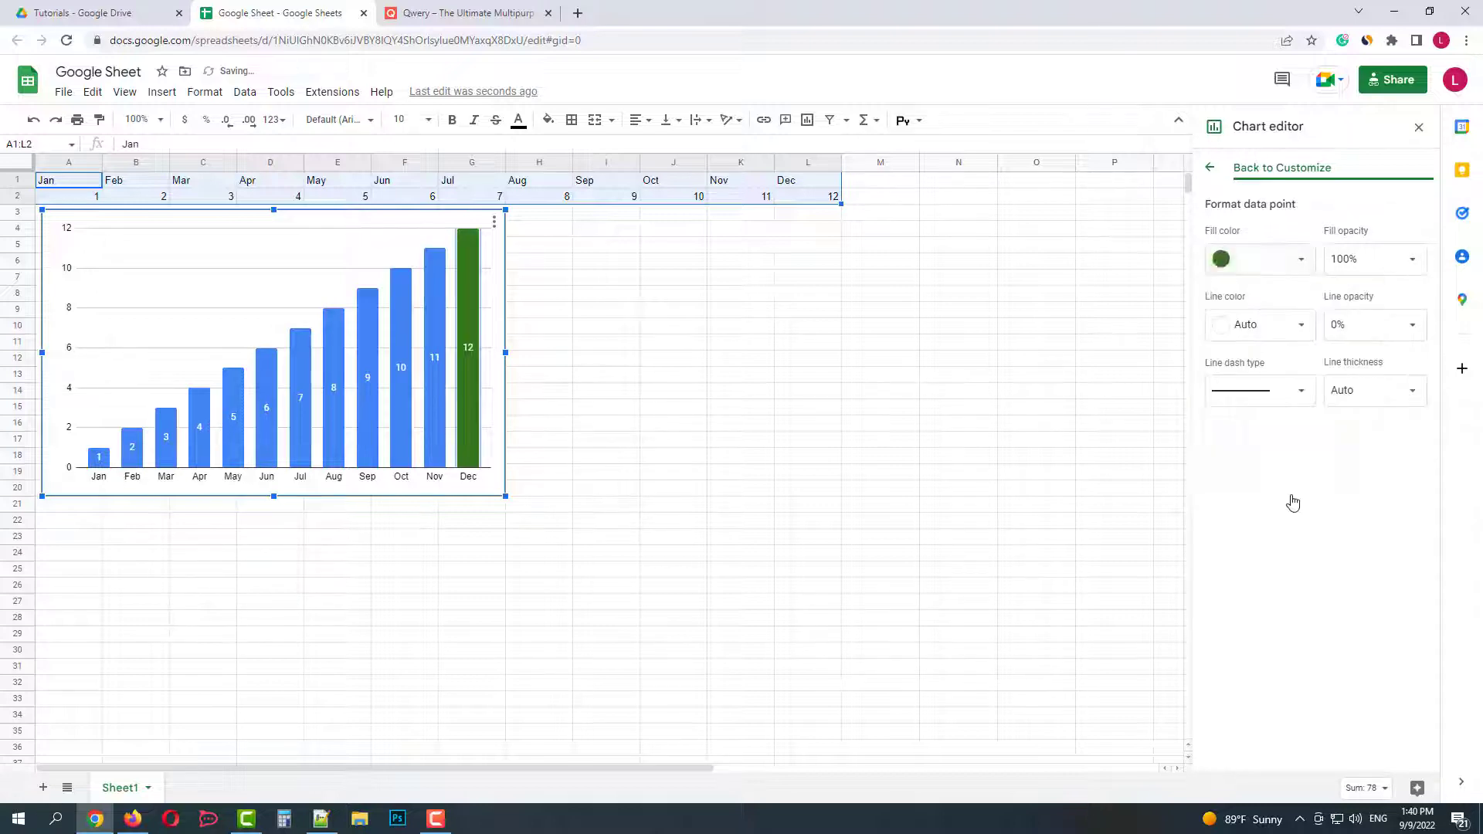
{"action": "left_click", "coordinate": [469, 348]}
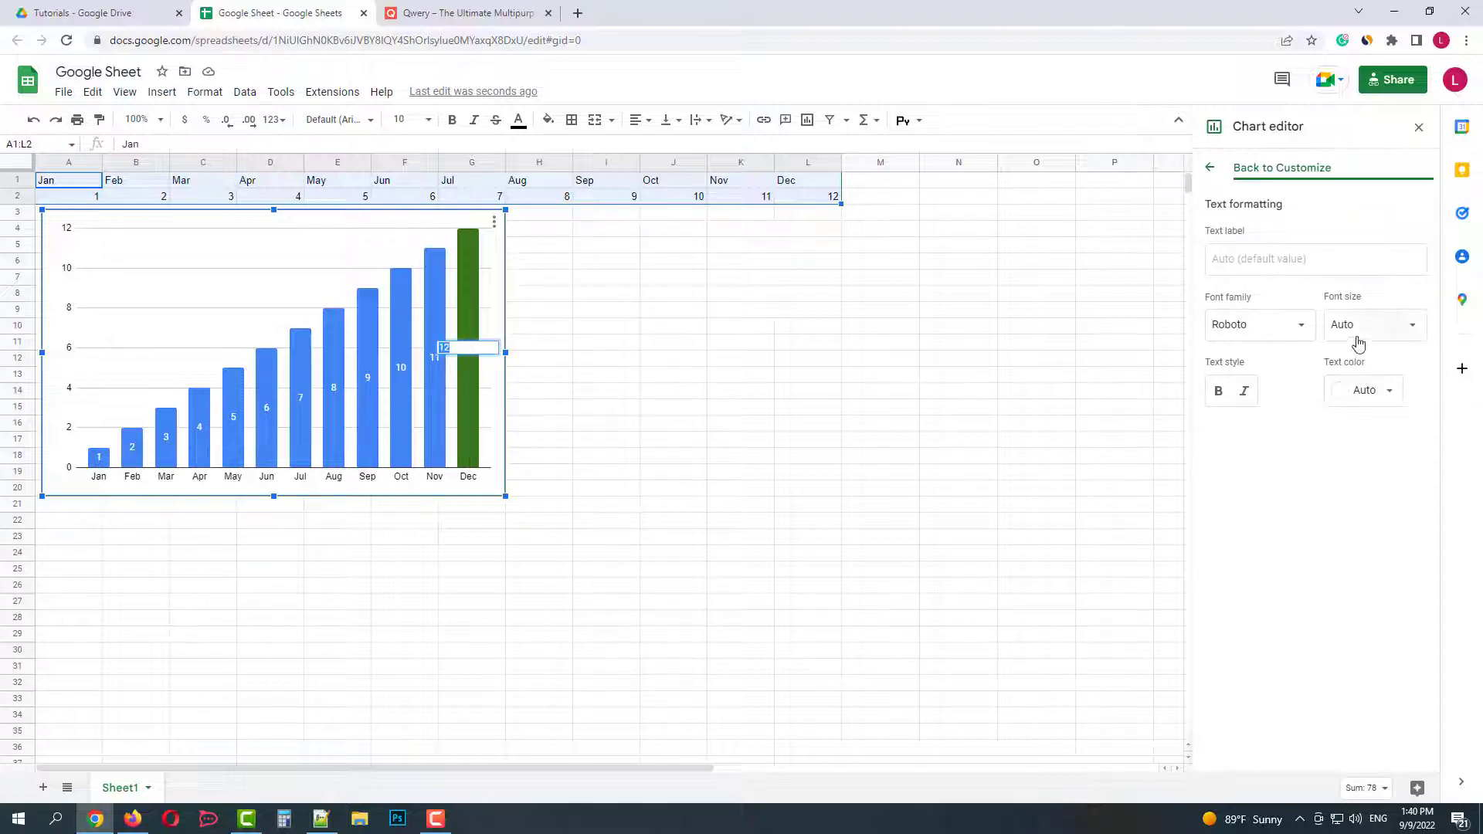
{"action": "left_click", "coordinate": [1371, 325]}
{"action": "left_click", "coordinate": [1353, 524]}
{"action": "left_click", "coordinate": [682, 398]}
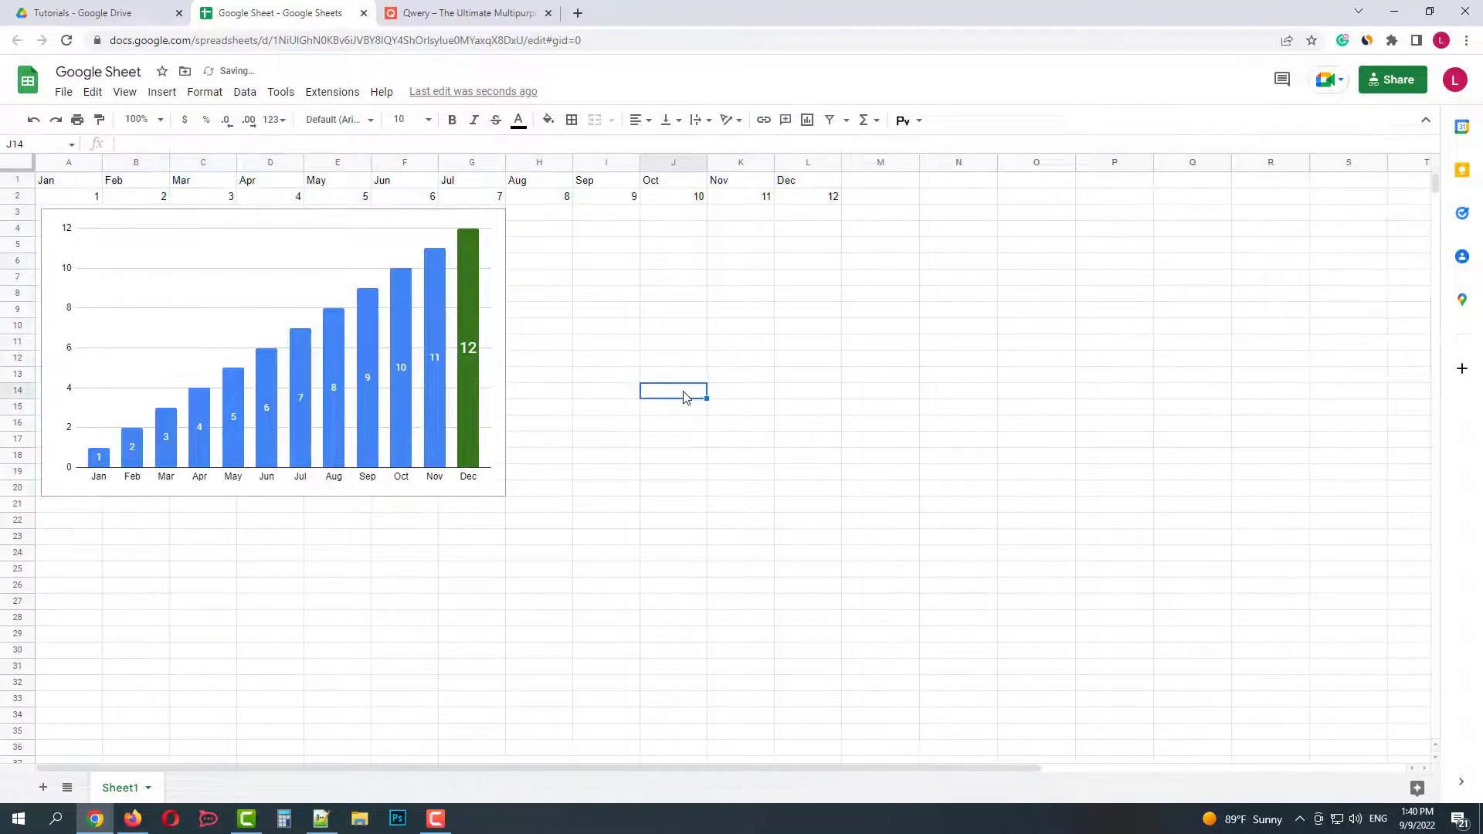
Widen the chart to column L and set link sharing to Commenter access.
{"action": "left_click_drag", "start_coordinate": [502, 351], "coordinate": [837, 352]}
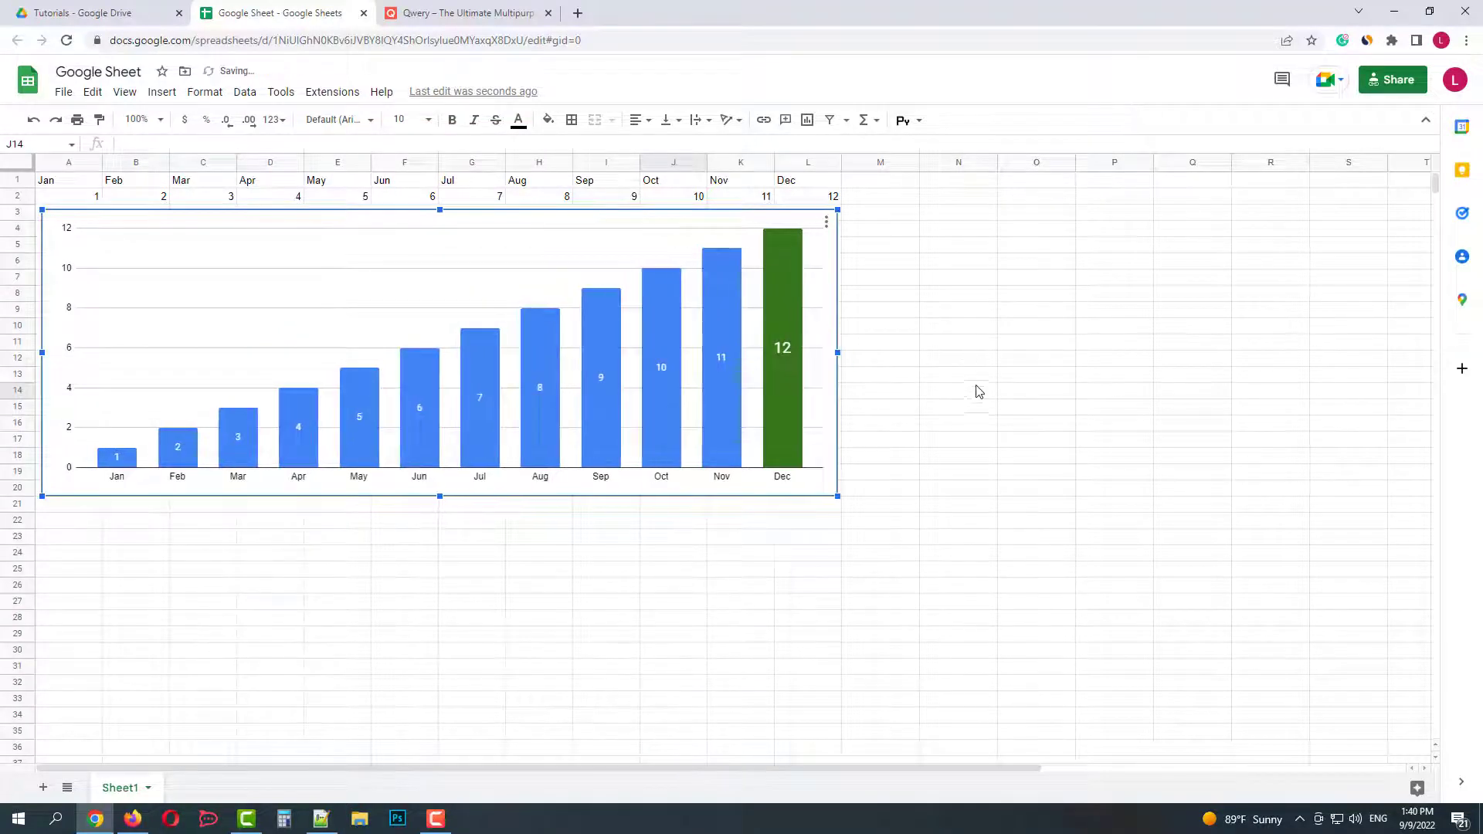
{"action": "left_click", "coordinate": [958, 343]}
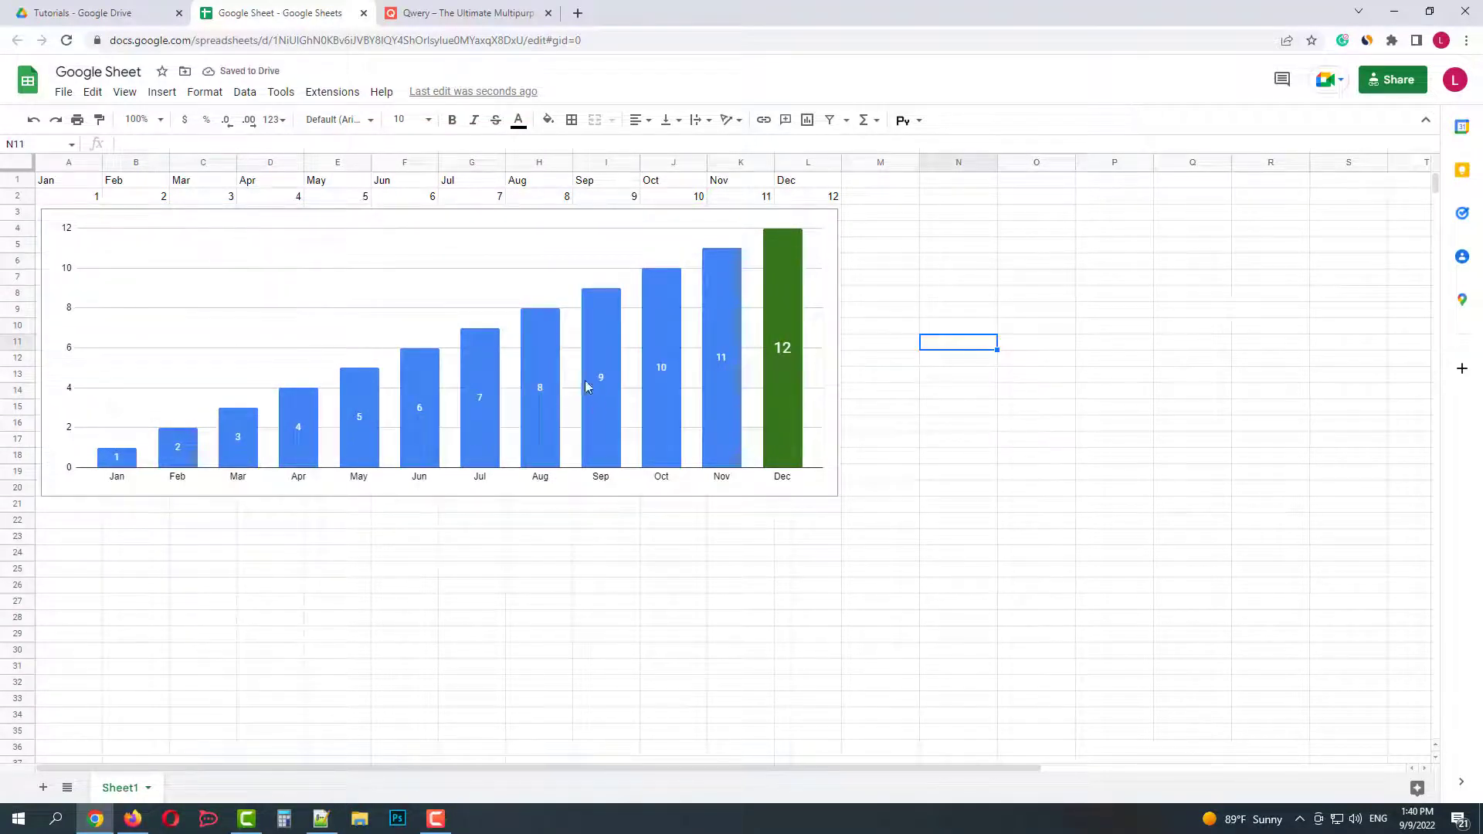
{"action": "left_click", "coordinate": [1392, 79]}
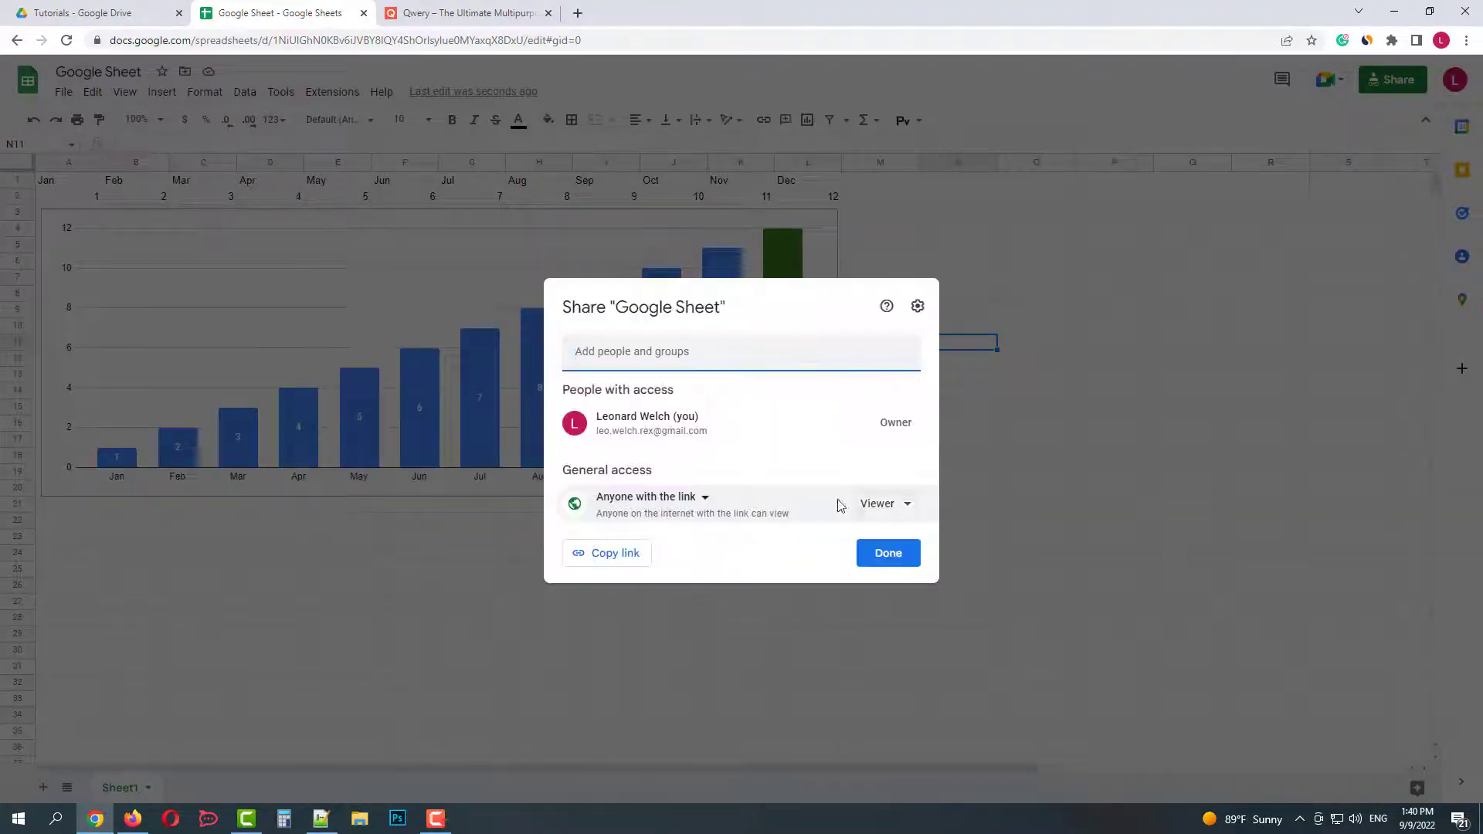
{"action": "left_click", "coordinate": [890, 504]}
{"action": "left_click", "coordinate": [927, 600]}
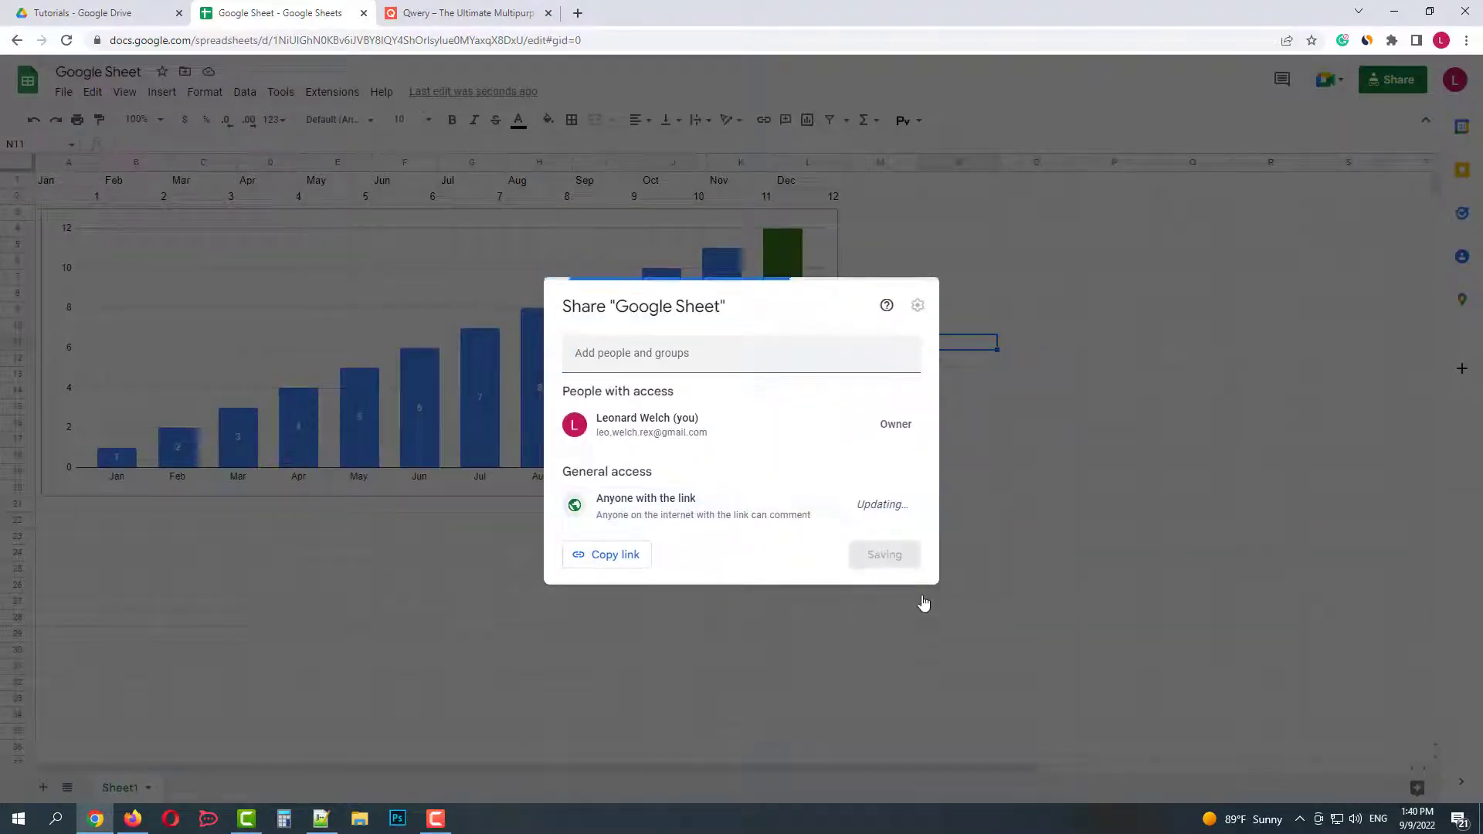
Close sharing and publish the entire document to the web with the Embed option.
{"action": "left_click", "coordinate": [889, 554]}
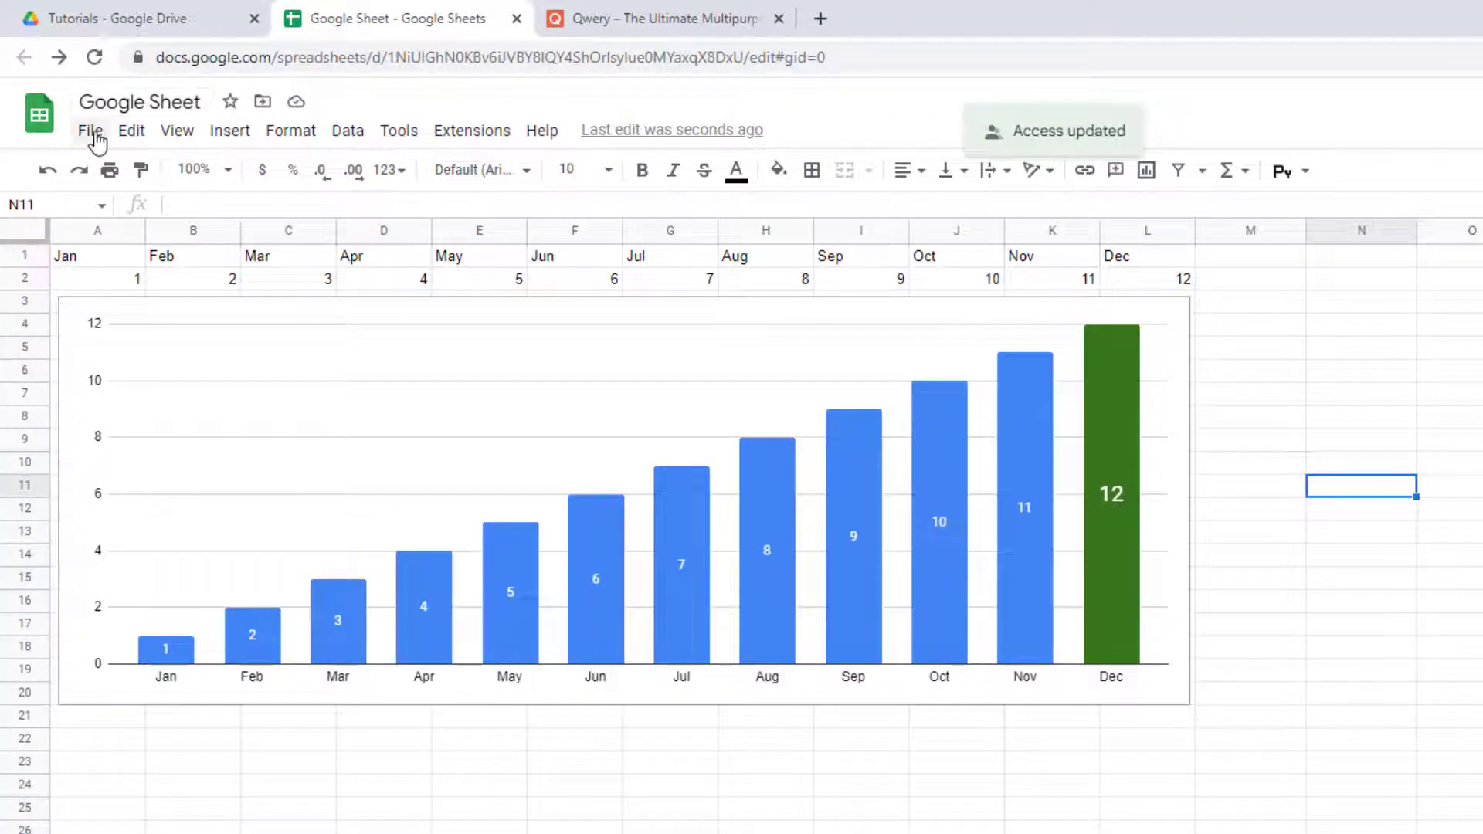
{"action": "left_click", "coordinate": [92, 131]}
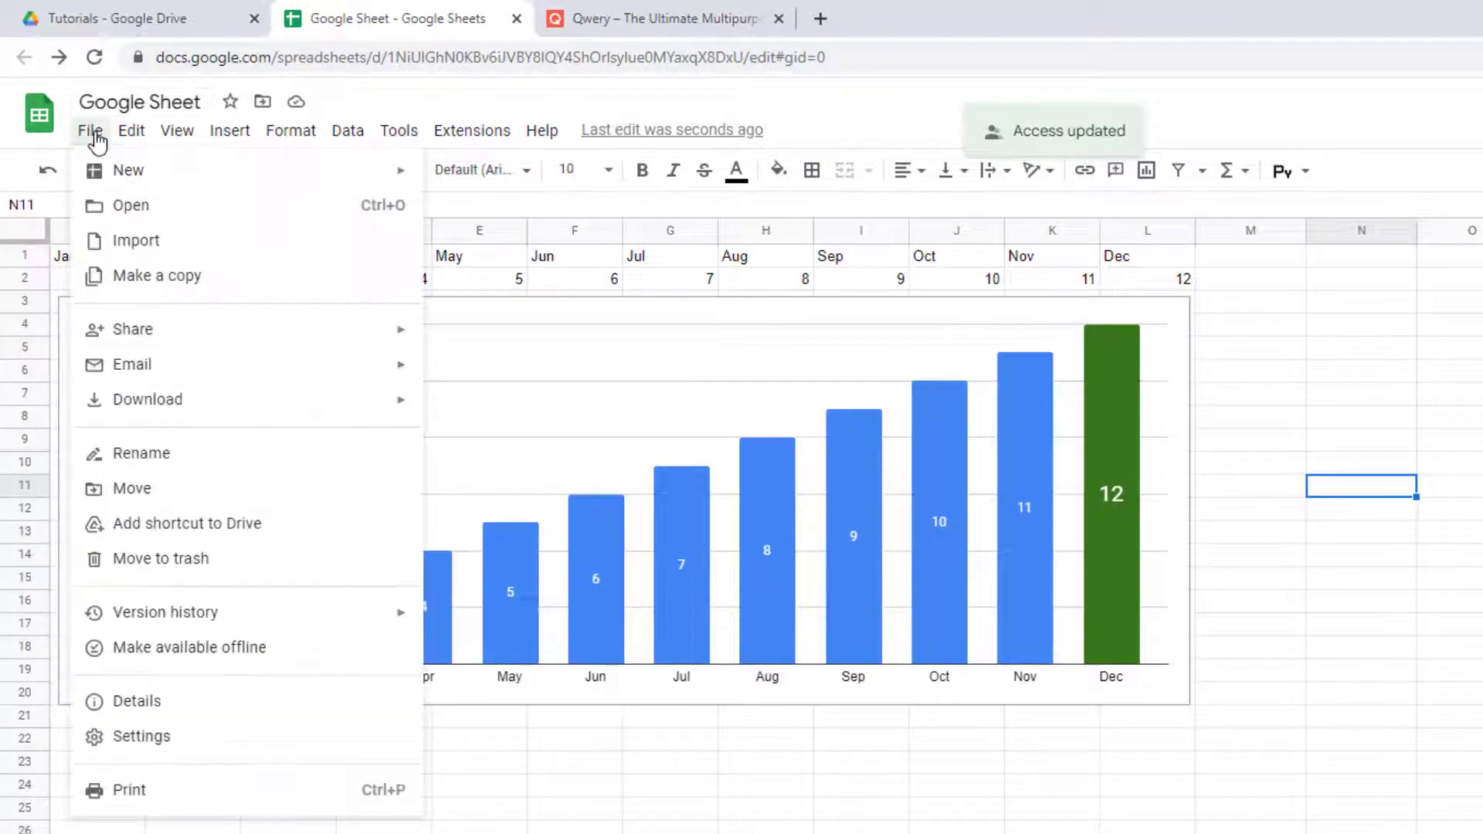
{"action": "left_click", "coordinate": [360, 269]}
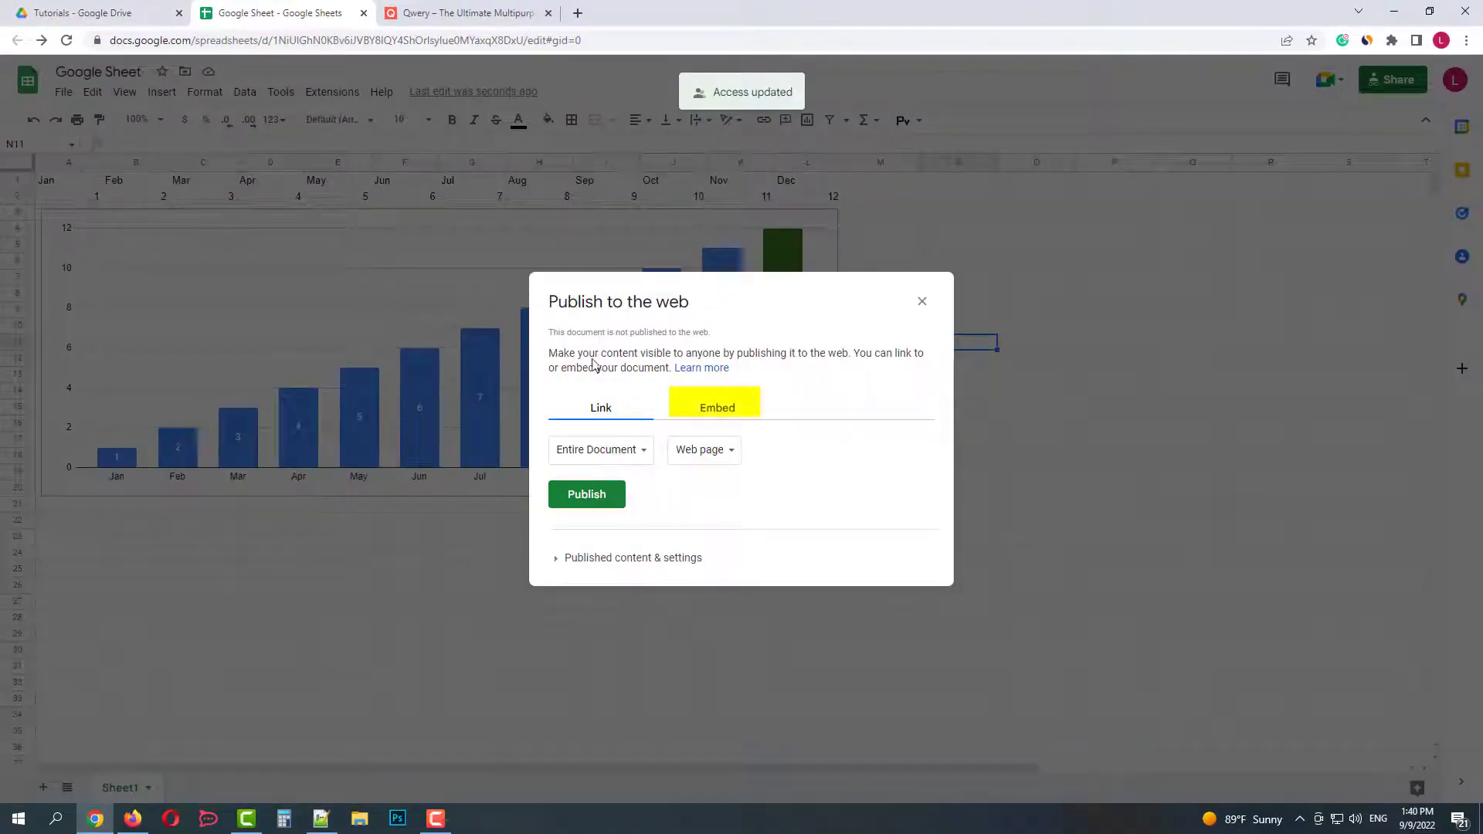
{"action": "left_click", "coordinate": [716, 408]}
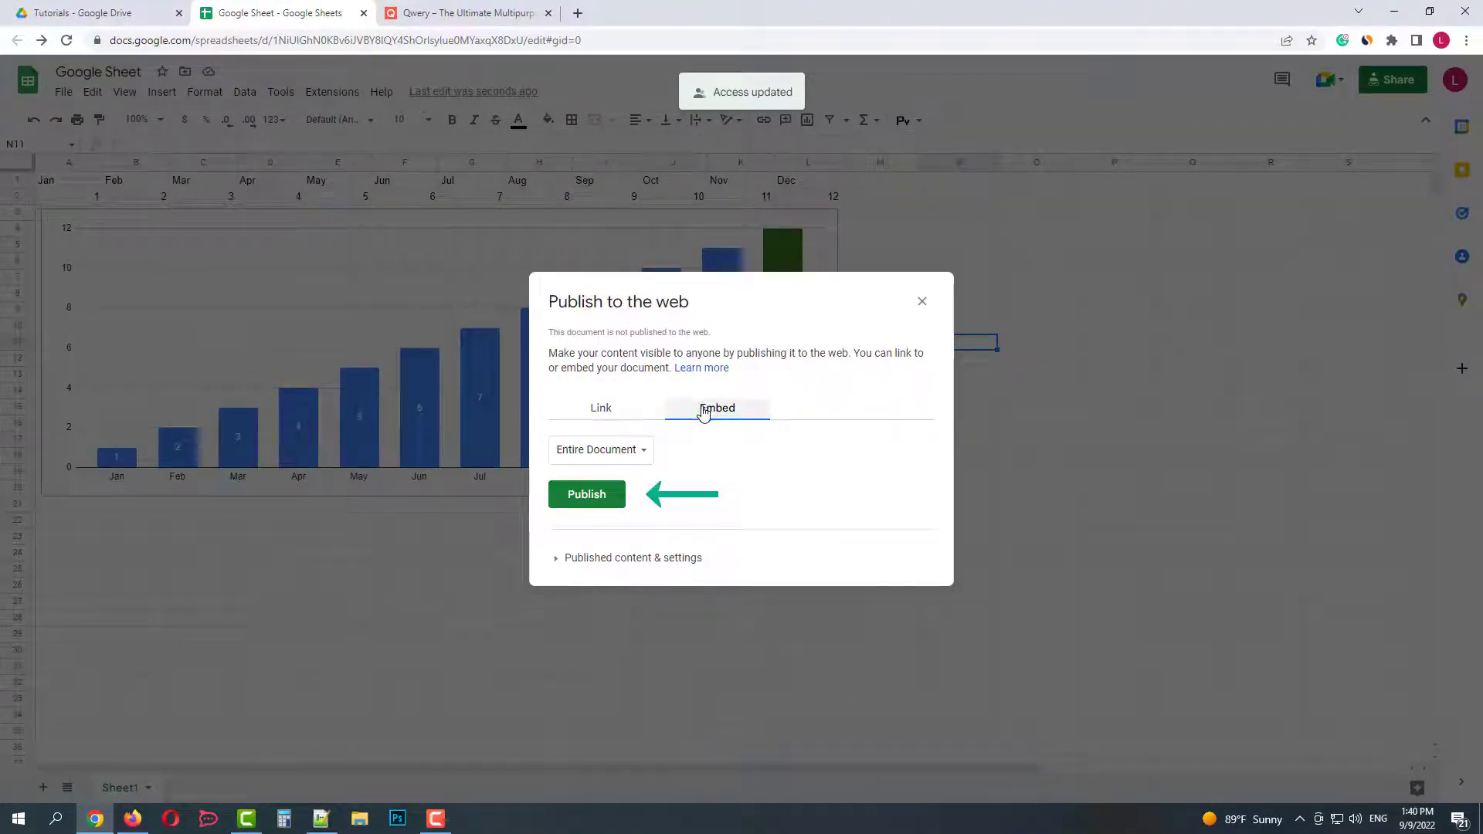
{"action": "left_click", "coordinate": [586, 495]}
{"action": "left_click", "coordinate": [817, 126]}
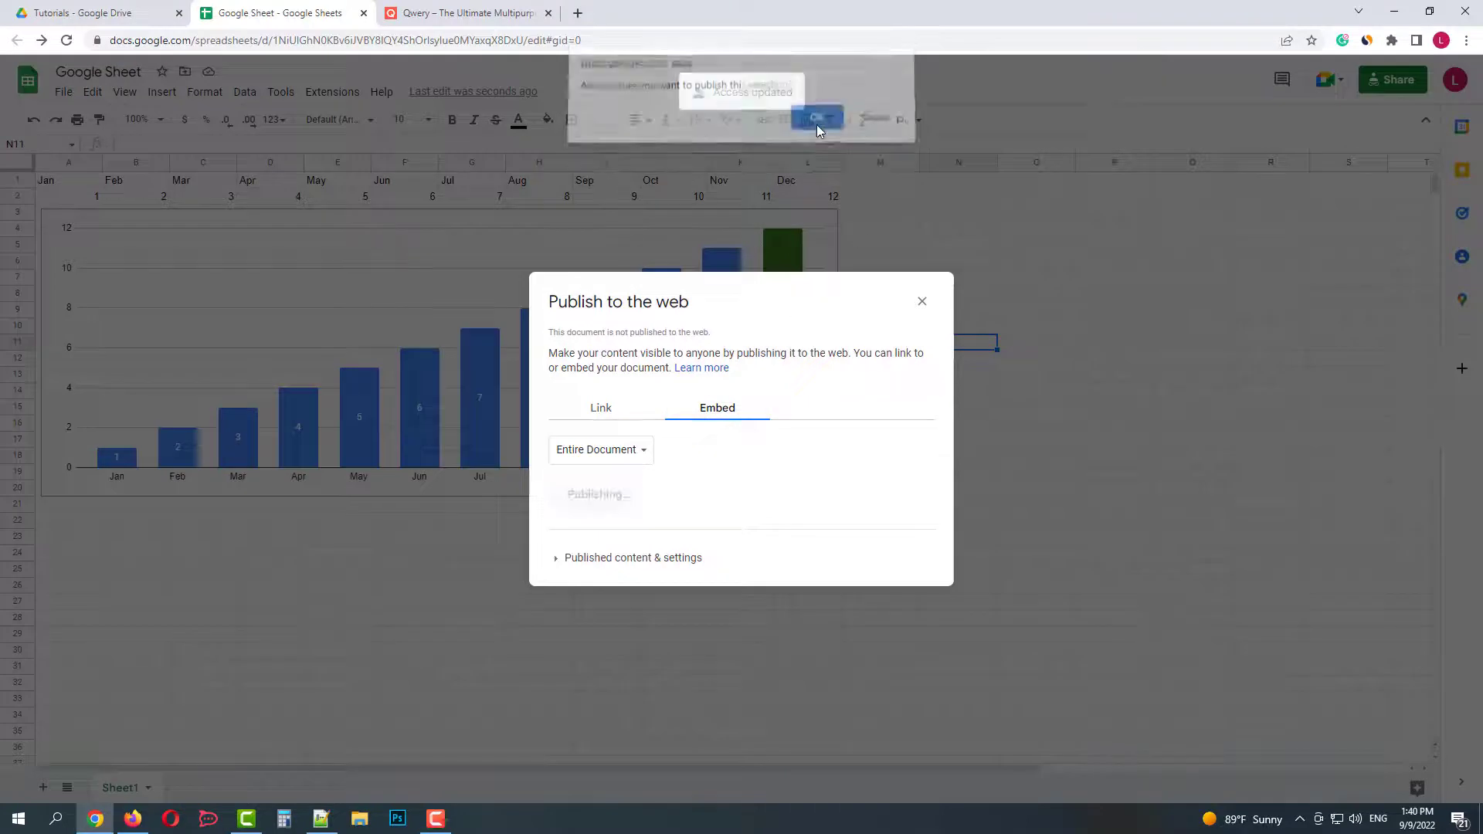
Copy the iframe embed code and switch to the Qwery website tab.
{"action": "right_click", "coordinate": [658, 438]}
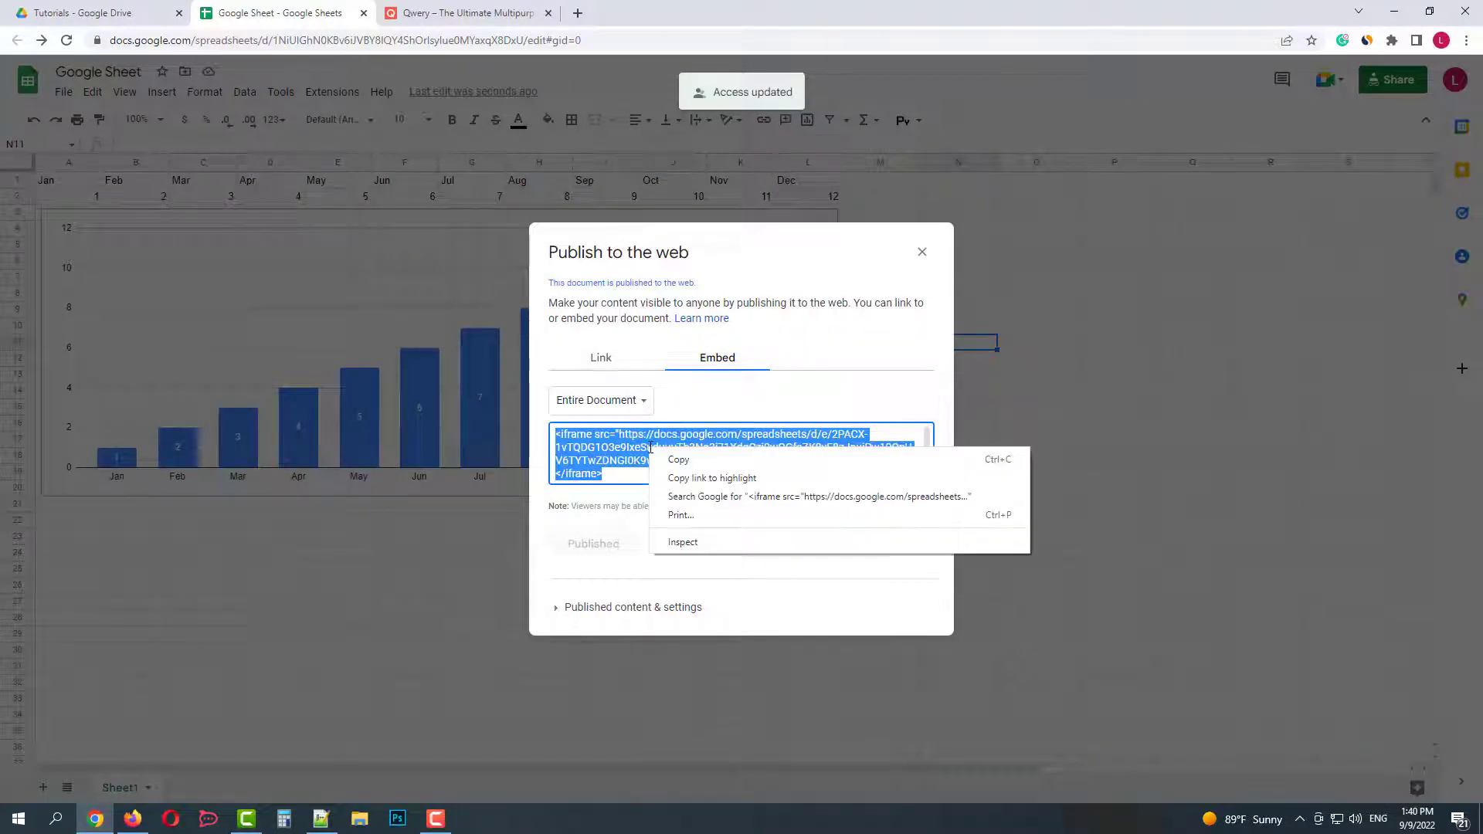
{"action": "left_click", "coordinate": [698, 468]}
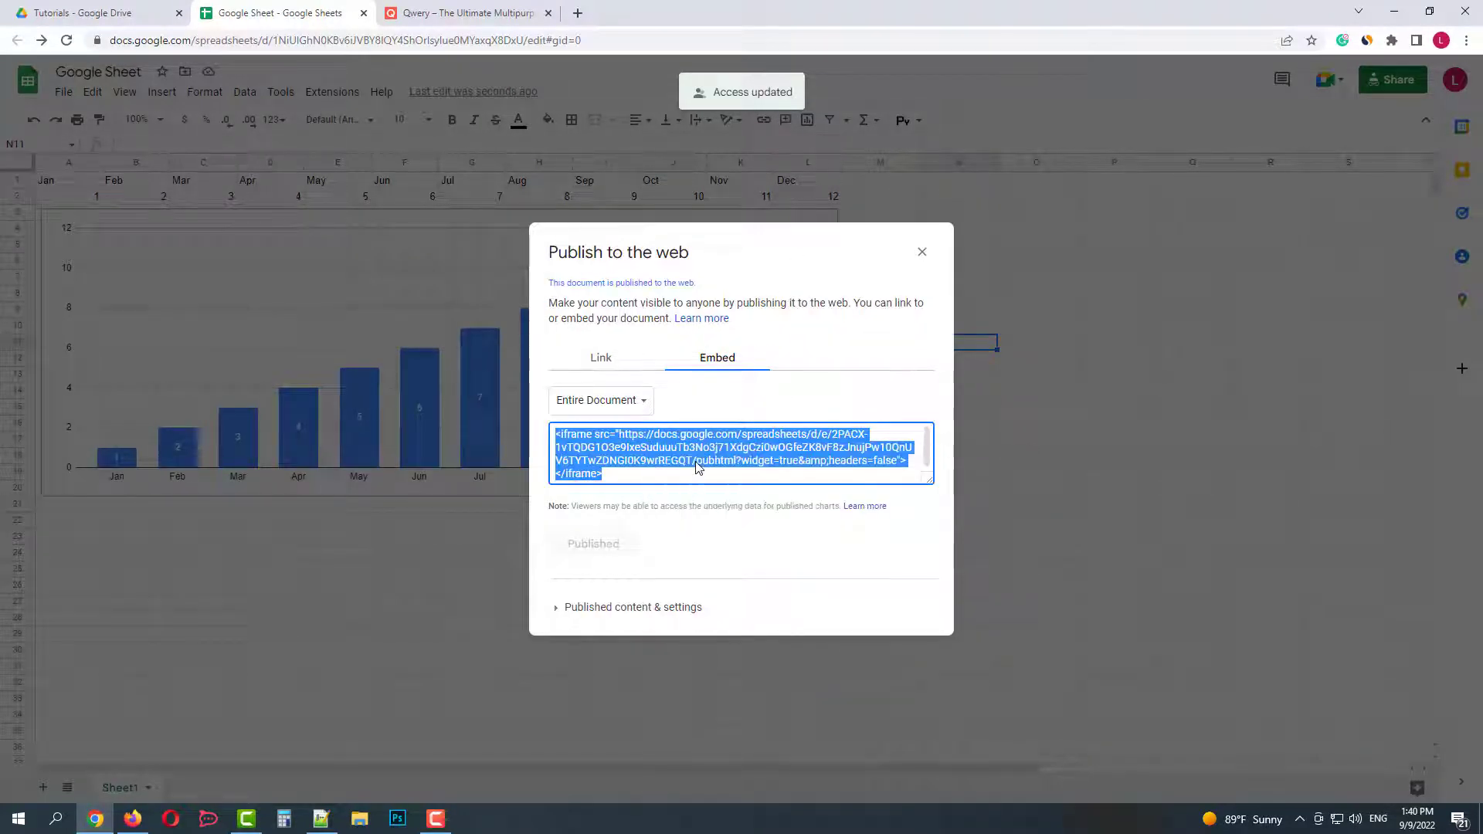
{"action": "left_click", "coordinate": [473, 12]}
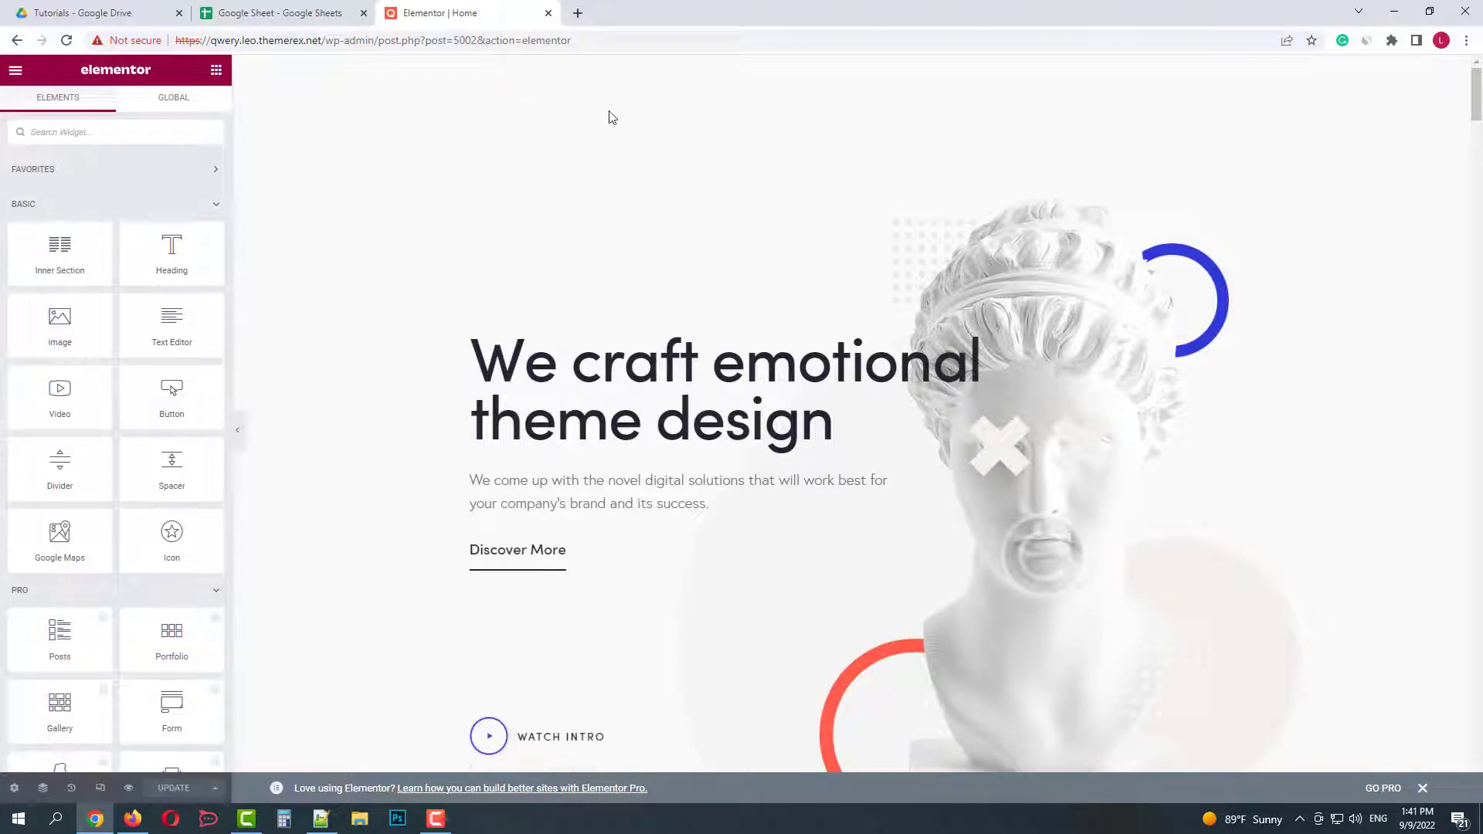
{"action": "scroll", "coordinate": [821, 267], "scroll_direction": "down", "scroll_amount": 5}
{"action": "scroll", "coordinate": [821, 267], "scroll_direction": "down", "scroll_amount": 2}
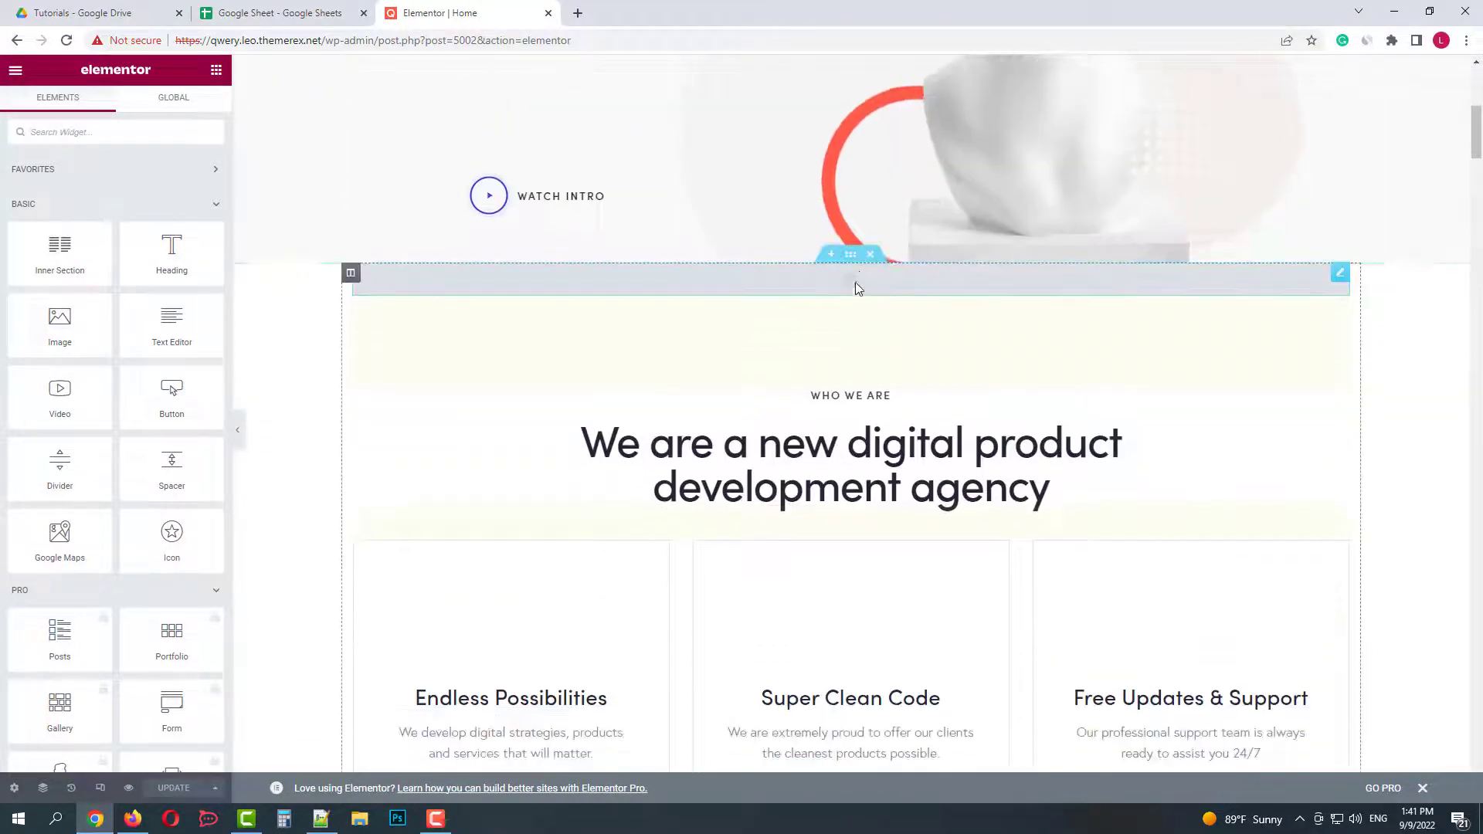
Add a single-column section above the agency section and drop an HTML widget into it.
{"action": "left_click", "coordinate": [832, 256]}
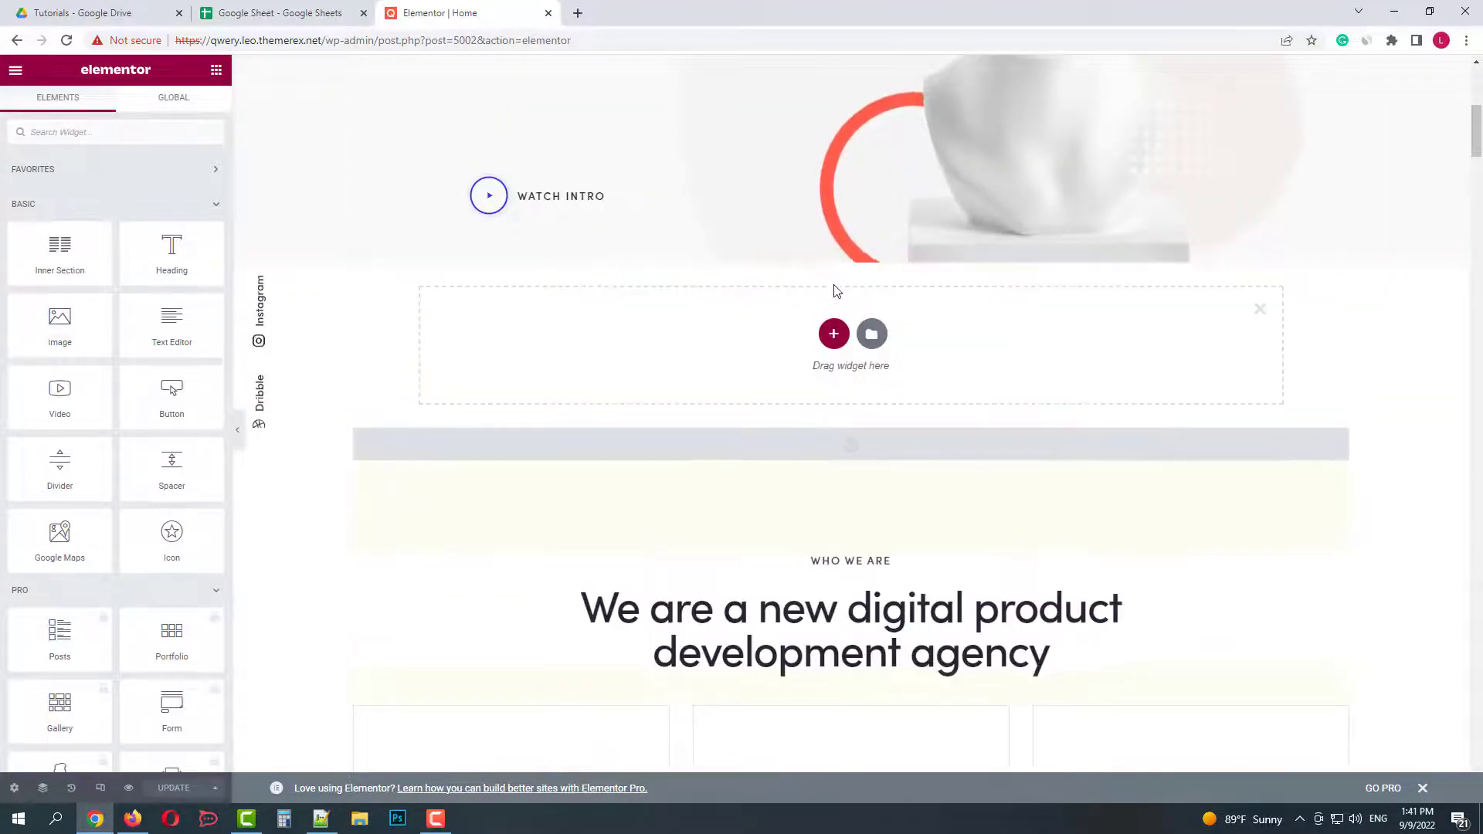
{"action": "left_click", "coordinate": [833, 334]}
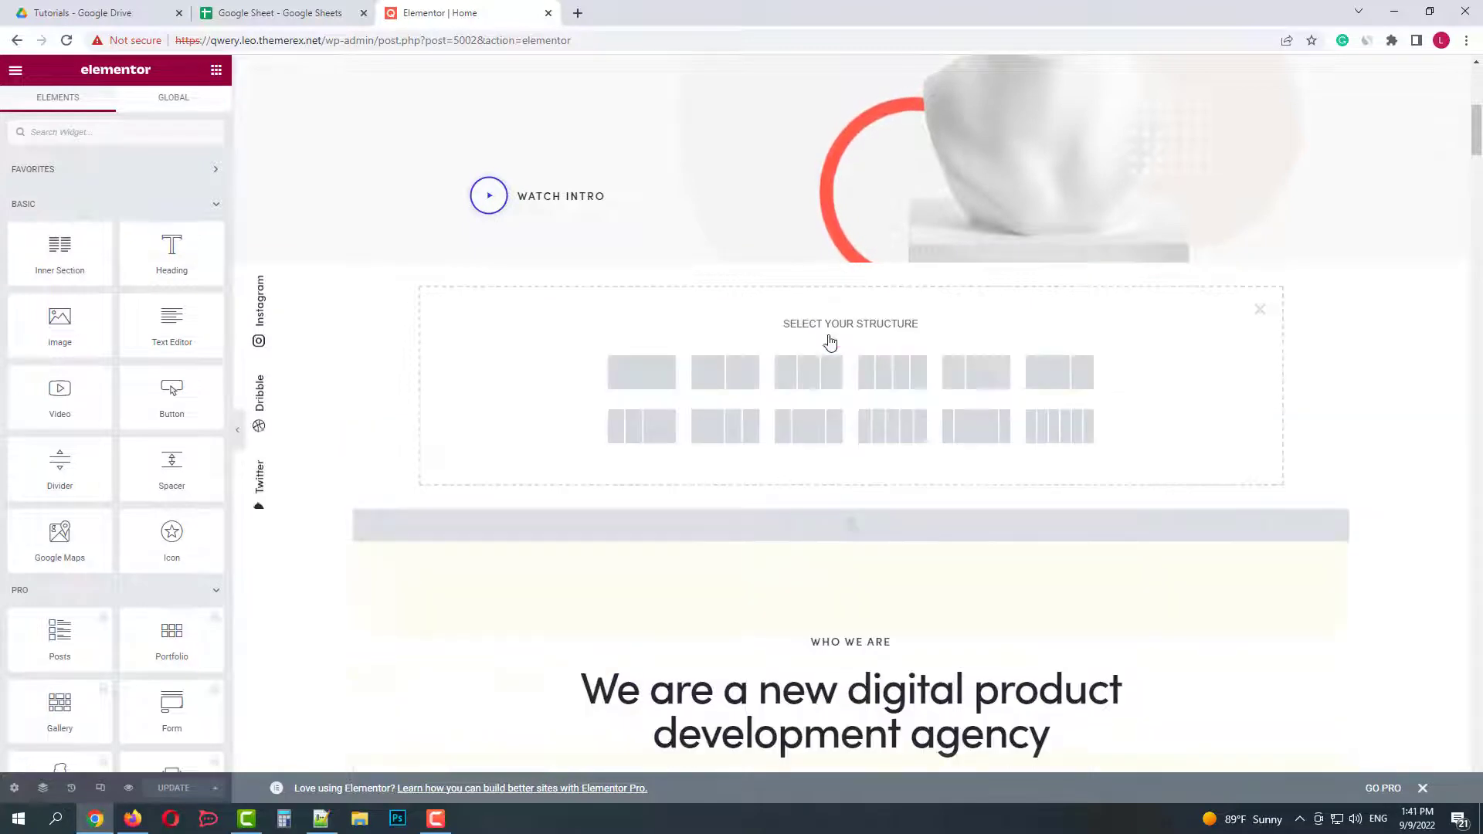
{"action": "left_click", "coordinate": [654, 380]}
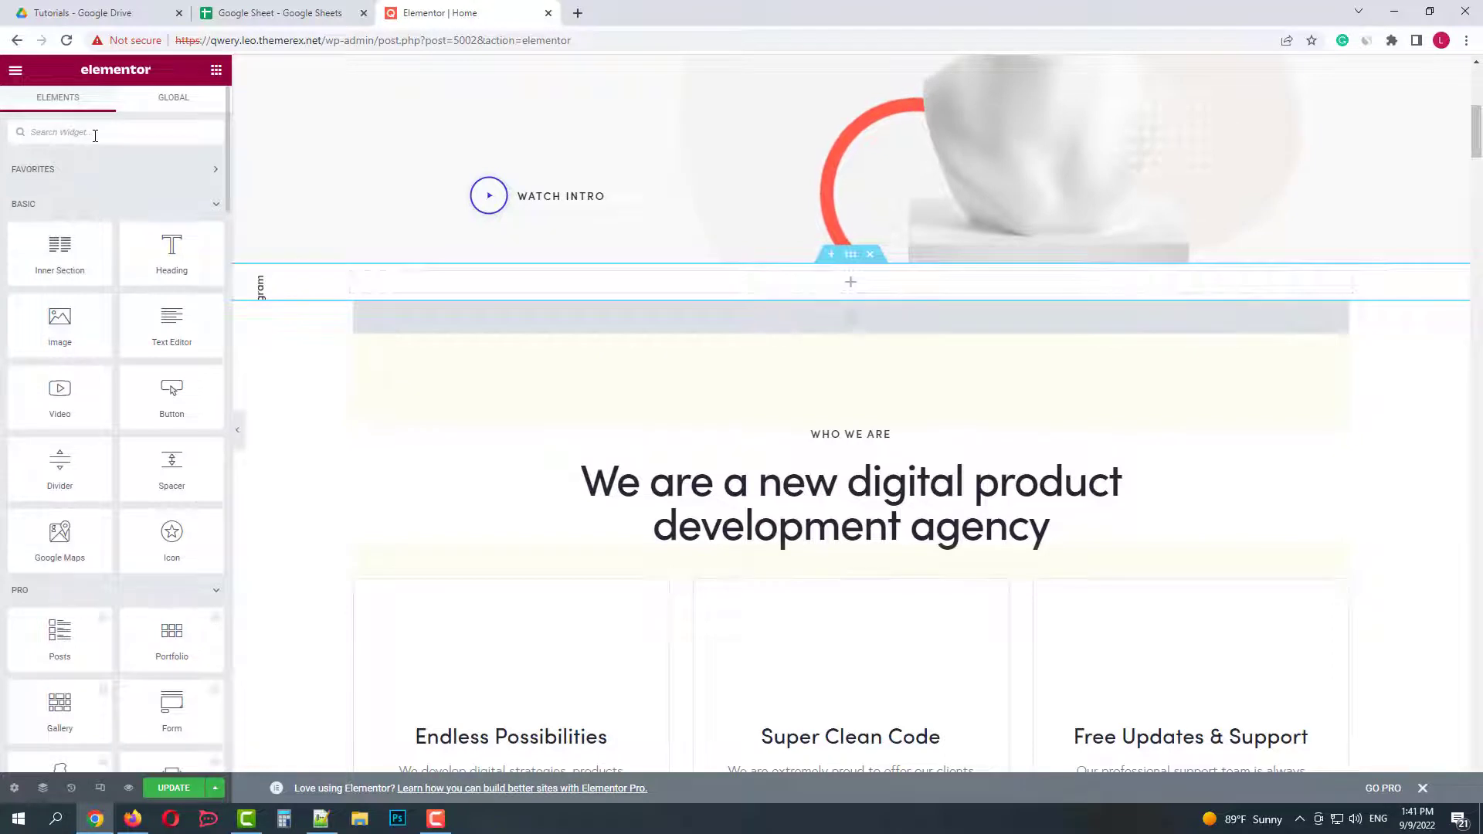
{"action": "type", "text": "html"}
{"action": "left_click_drag", "start_coordinate": [59, 184], "coordinate": [886, 299]}
Paste the iframe code, add style="height:400px" and update the page.
{"action": "right_click", "coordinate": [102, 213]}
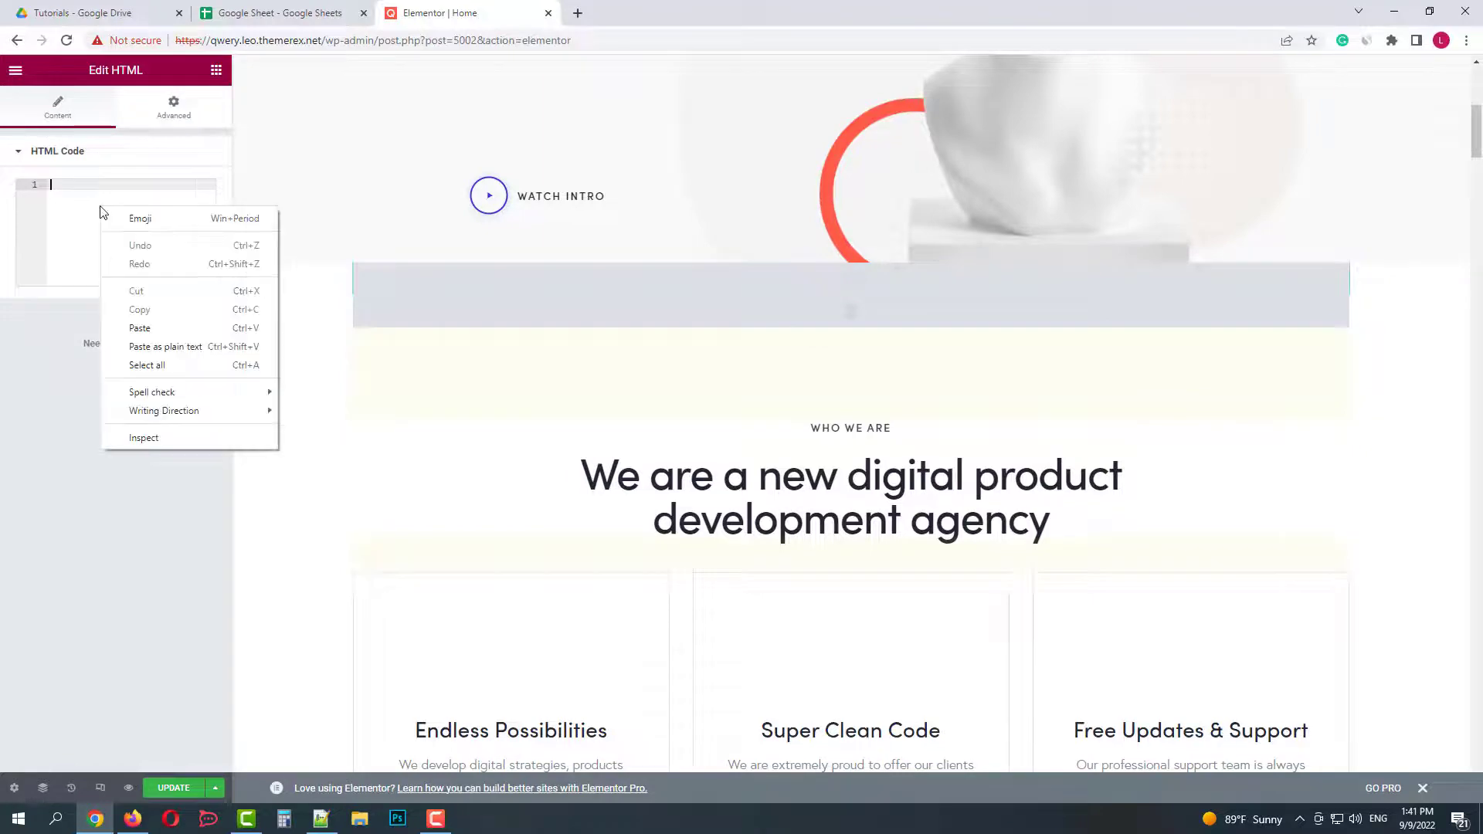
{"action": "left_click", "coordinate": [139, 328]}
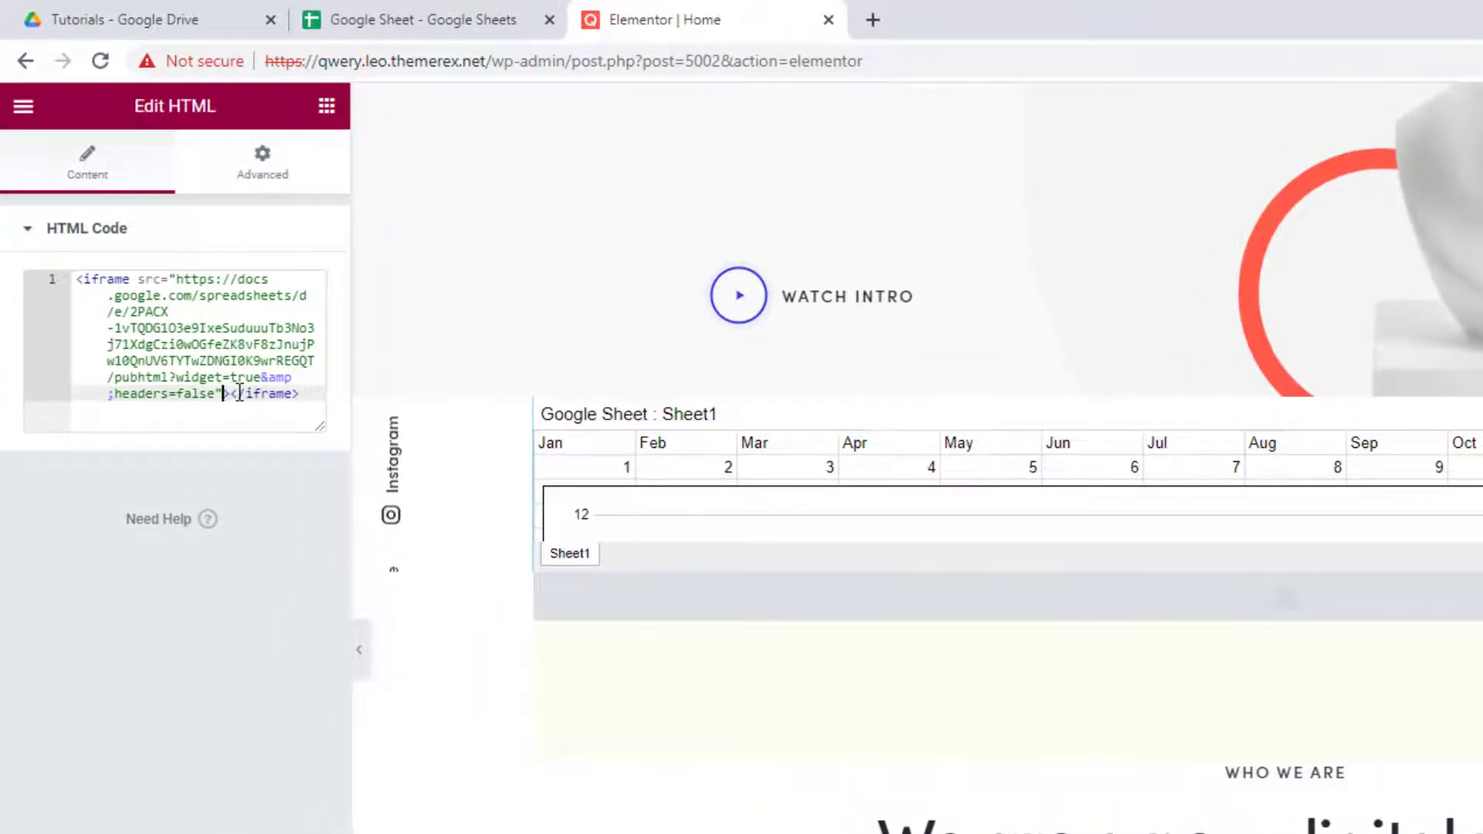
{"action": "type", "text": "st"}
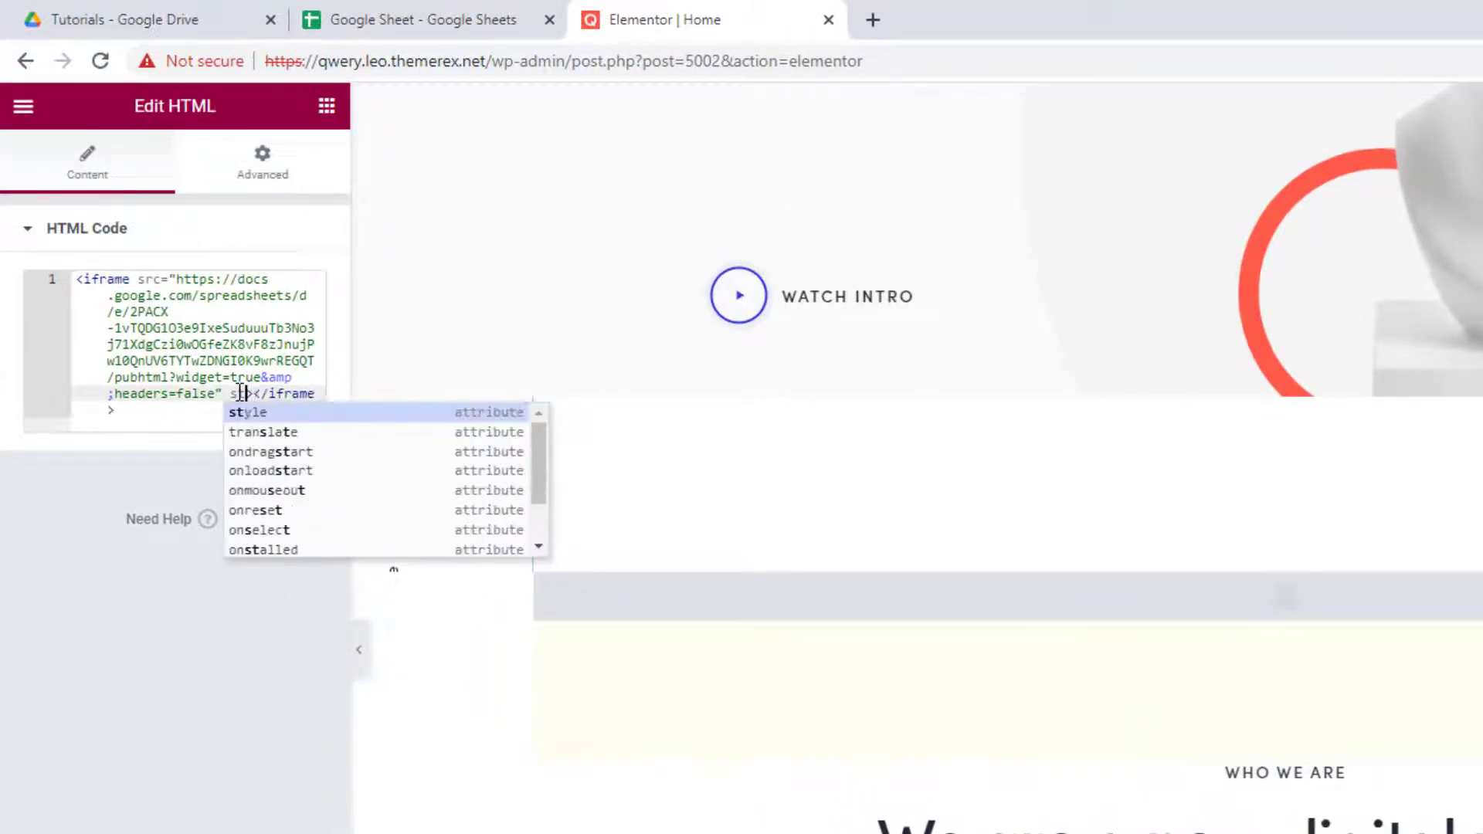
{"action": "key", "text": "Return"}
{"action": "type", "text": "height"}
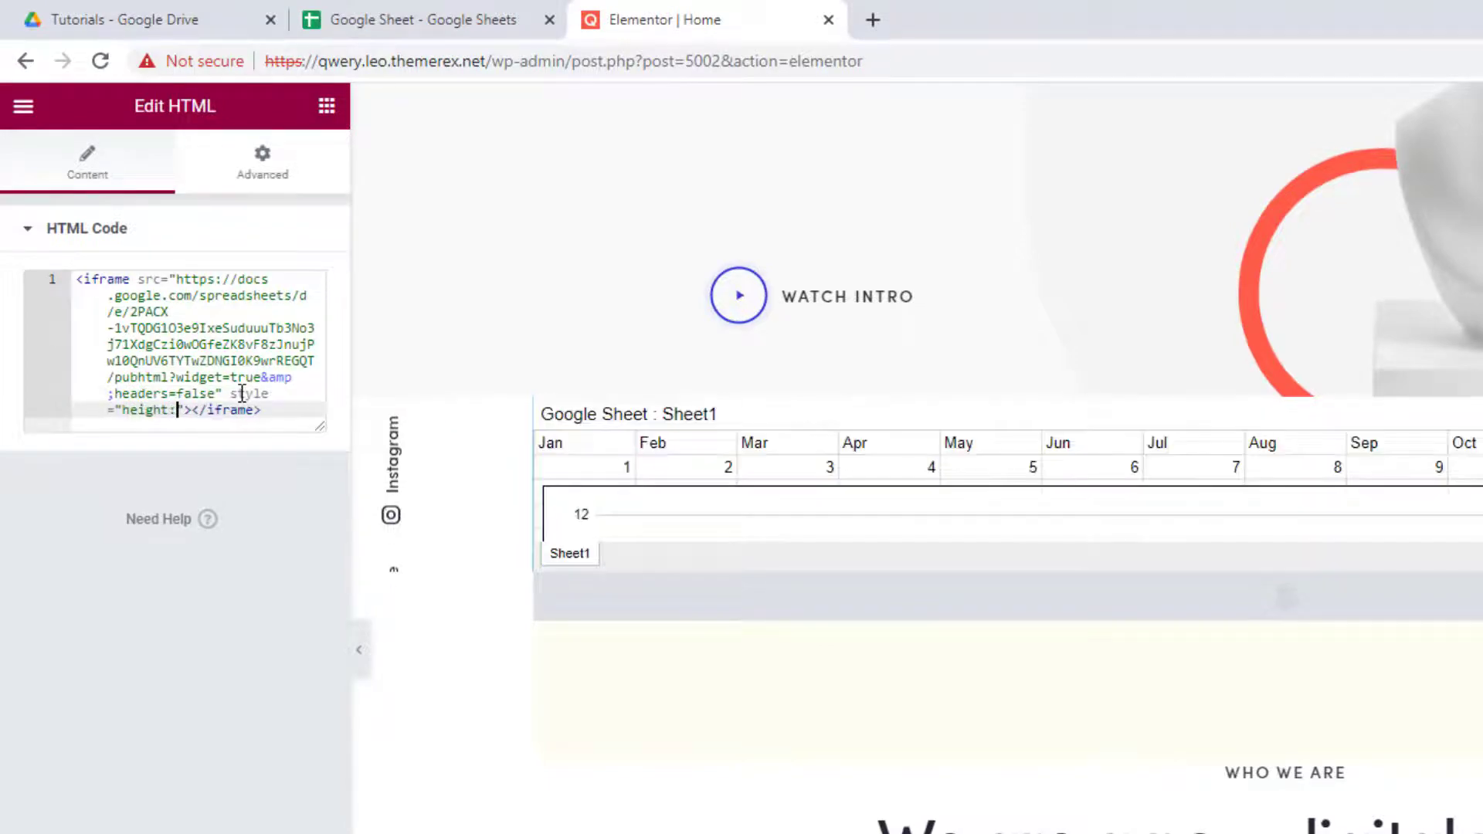
{"action": "type", "text": ":400px"}
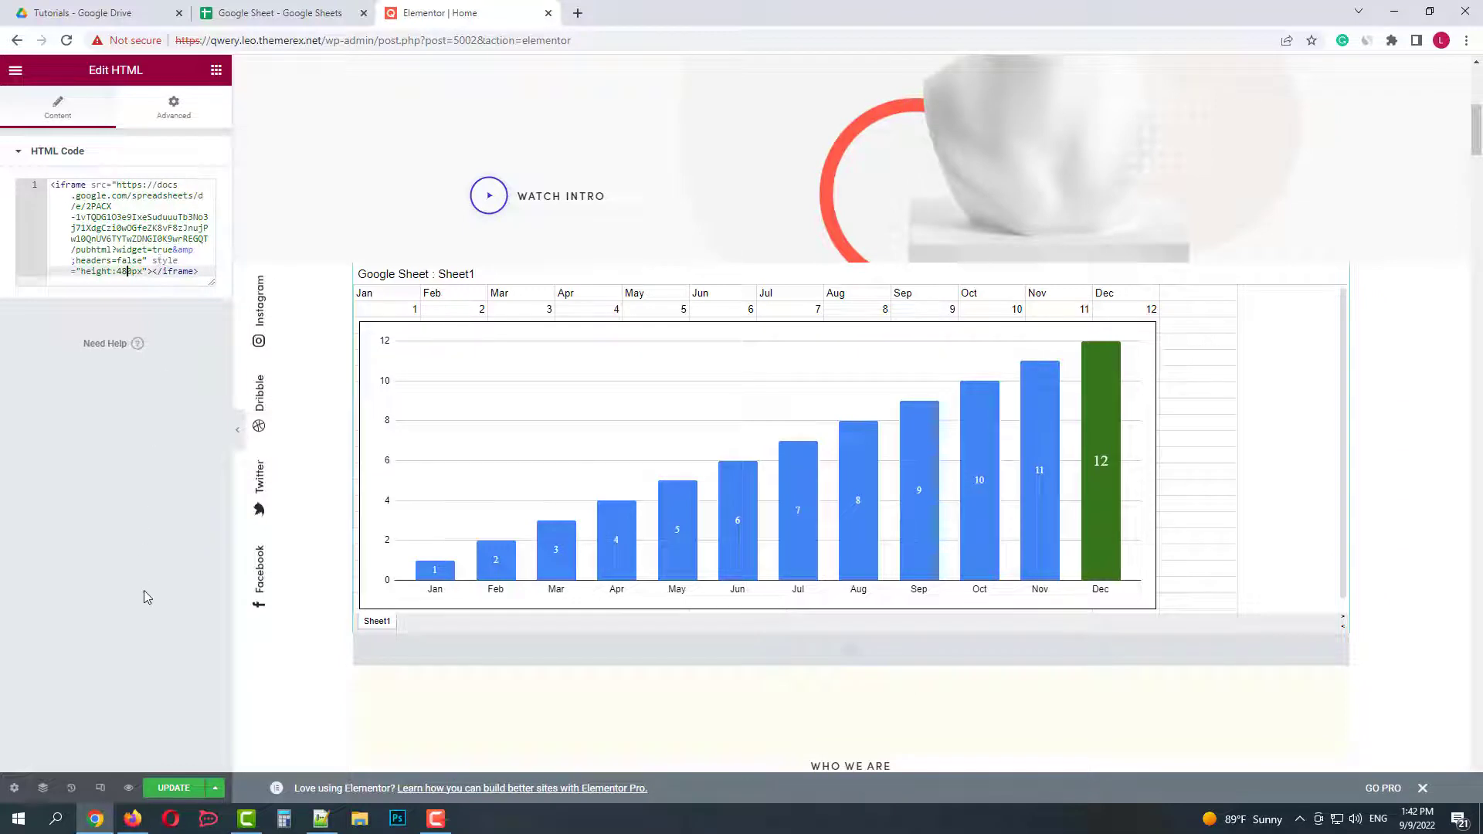
{"action": "left_click", "coordinate": [174, 790]}
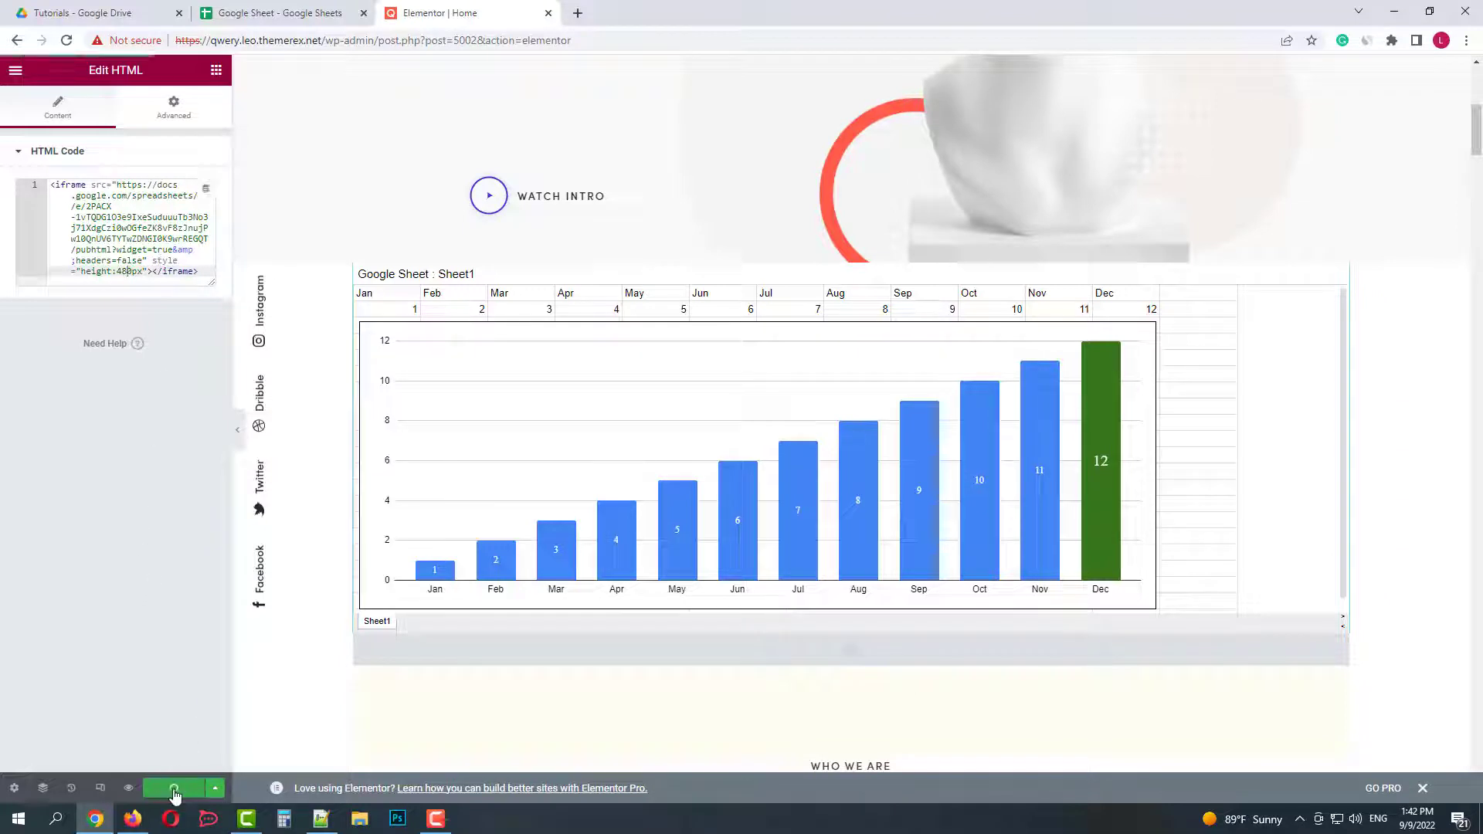
View the live front page from Elementor's main menu.
{"action": "left_click", "coordinate": [15, 71]}
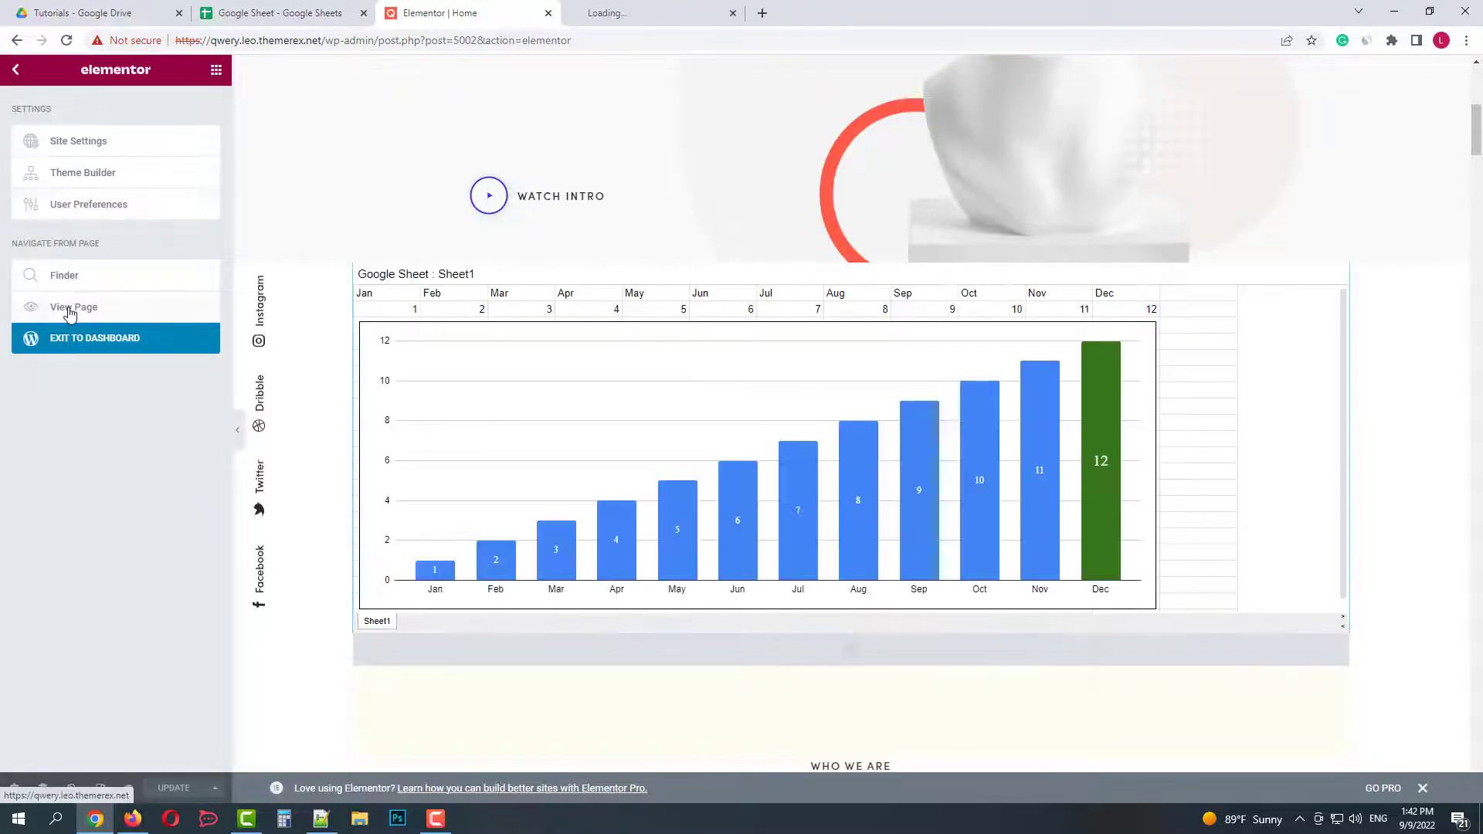
{"action": "left_click", "coordinate": [654, 13]}
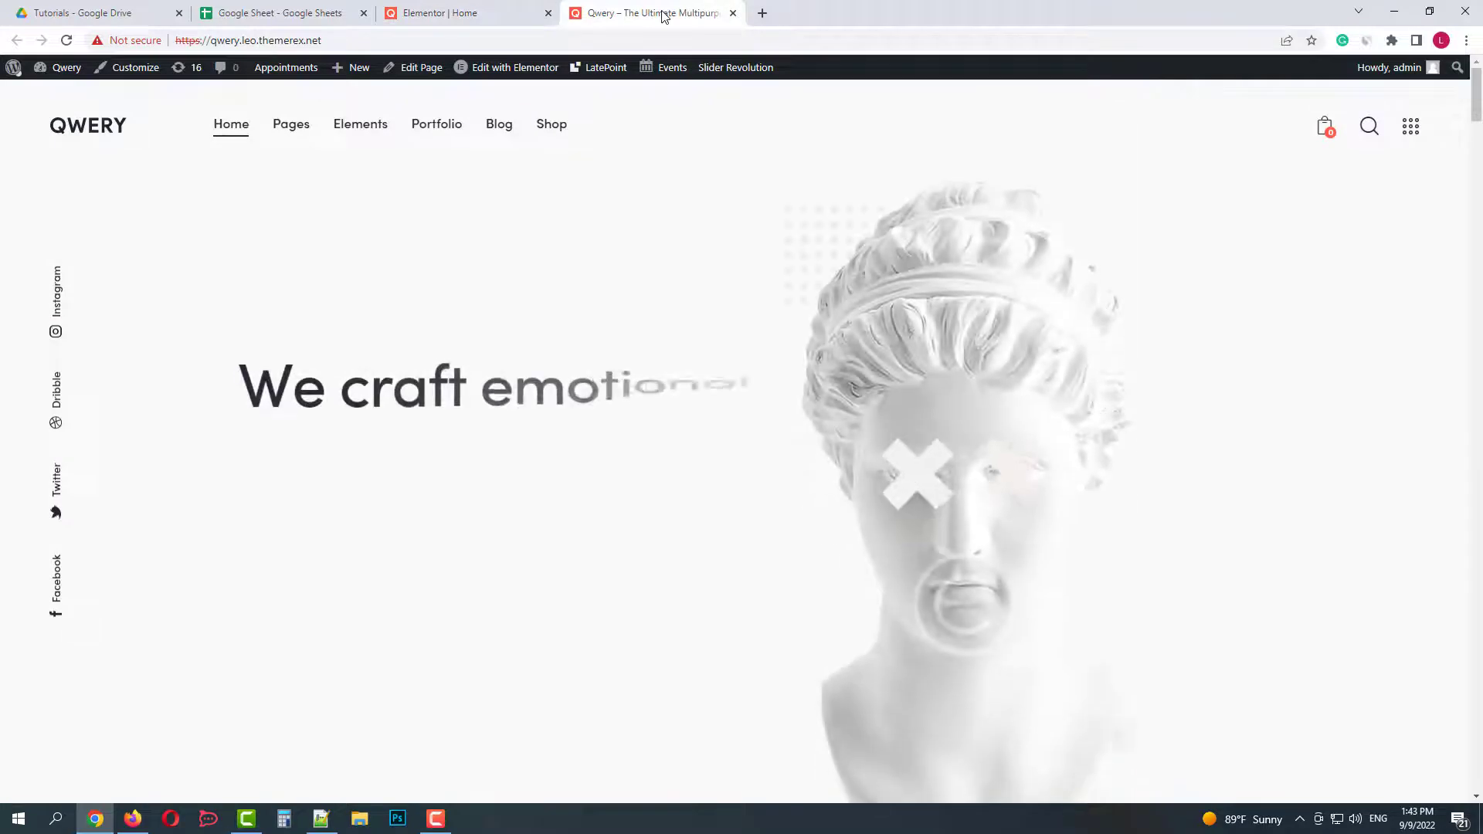
{"action": "scroll", "coordinate": [714, 319], "scroll_direction": "down", "scroll_amount": 2}
{"action": "scroll", "coordinate": [714, 319], "scroll_direction": "down", "scroll_amount": 3}
{"action": "scroll", "coordinate": [701, 238], "scroll_direction": "down", "scroll_amount": 1}
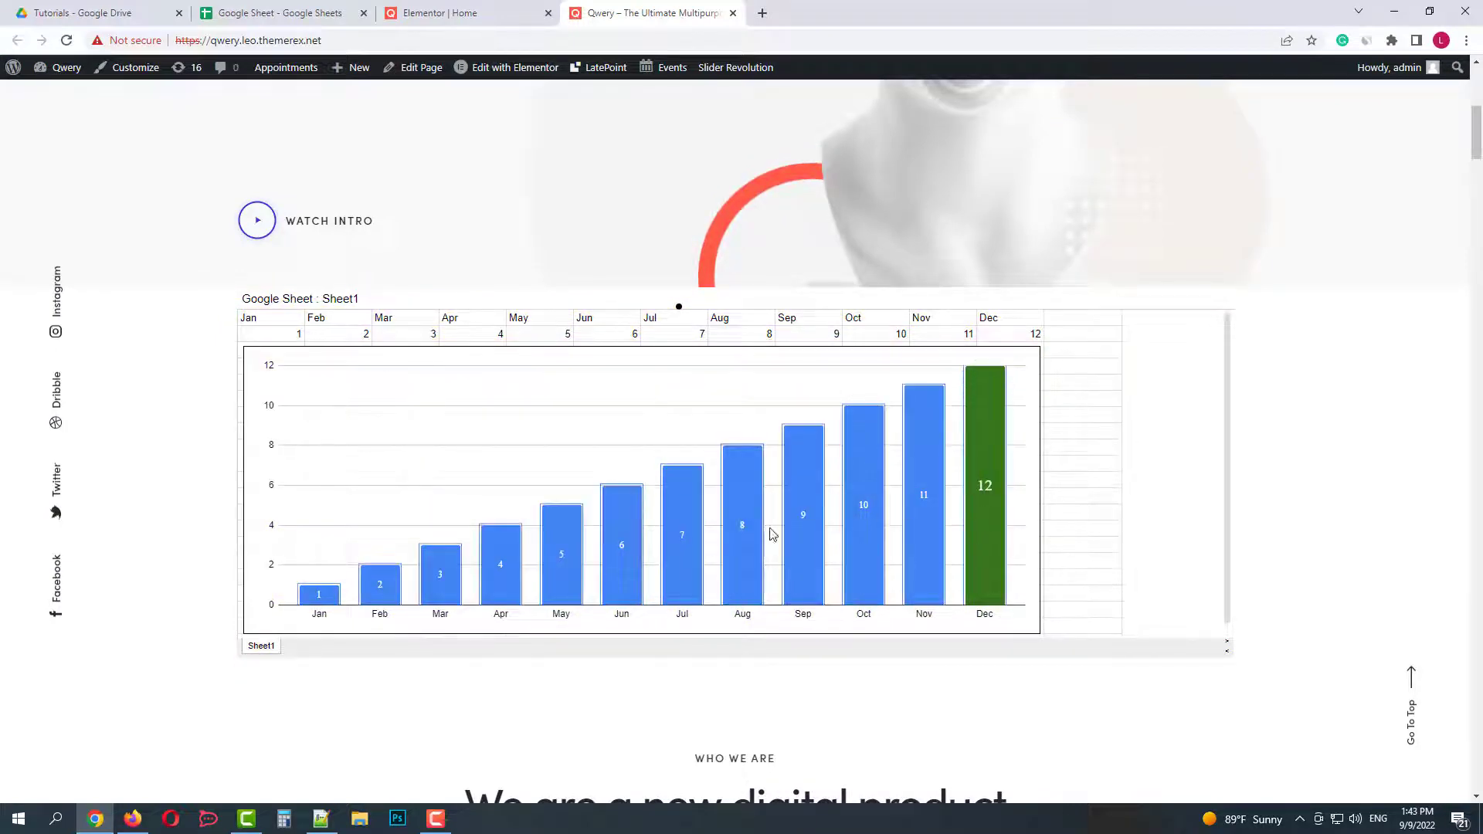
{"action": "mouse_move", "coordinate": [39, 217]}
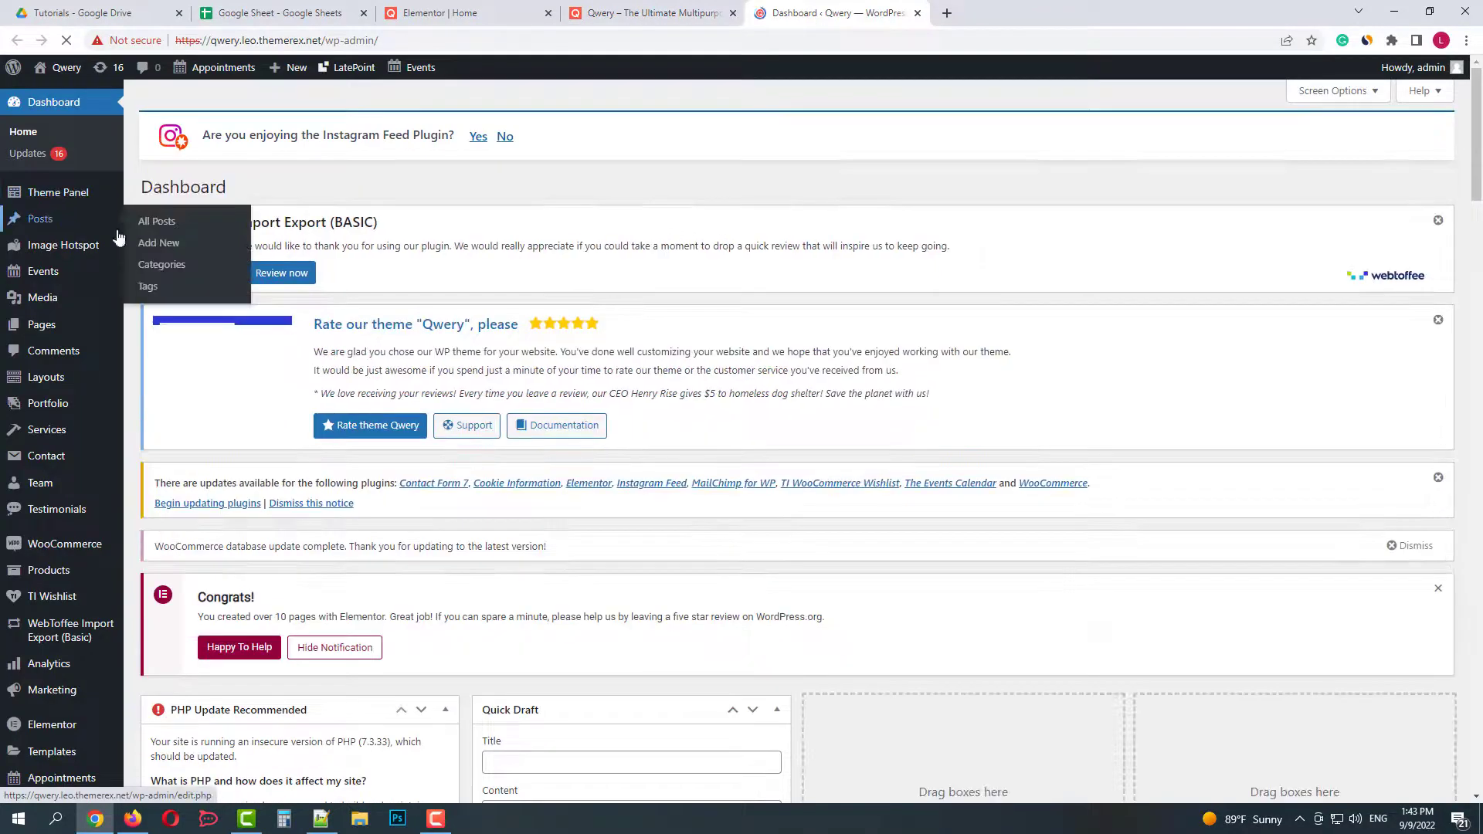
Start a new post titled Google Sheets and bring up the block choices.
{"action": "left_click", "coordinate": [157, 242]}
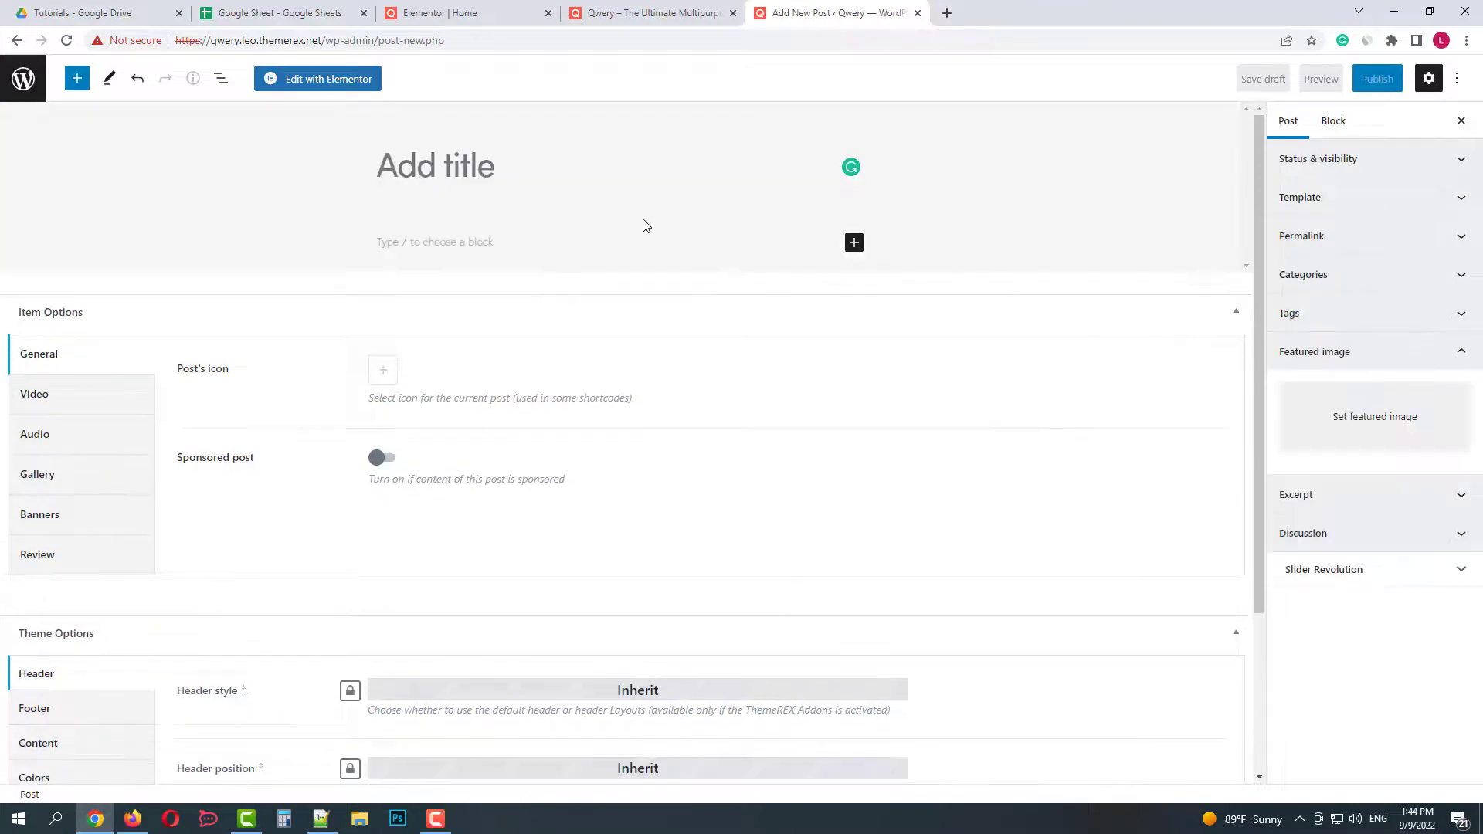
{"action": "type", "text": "Google Sheets"}
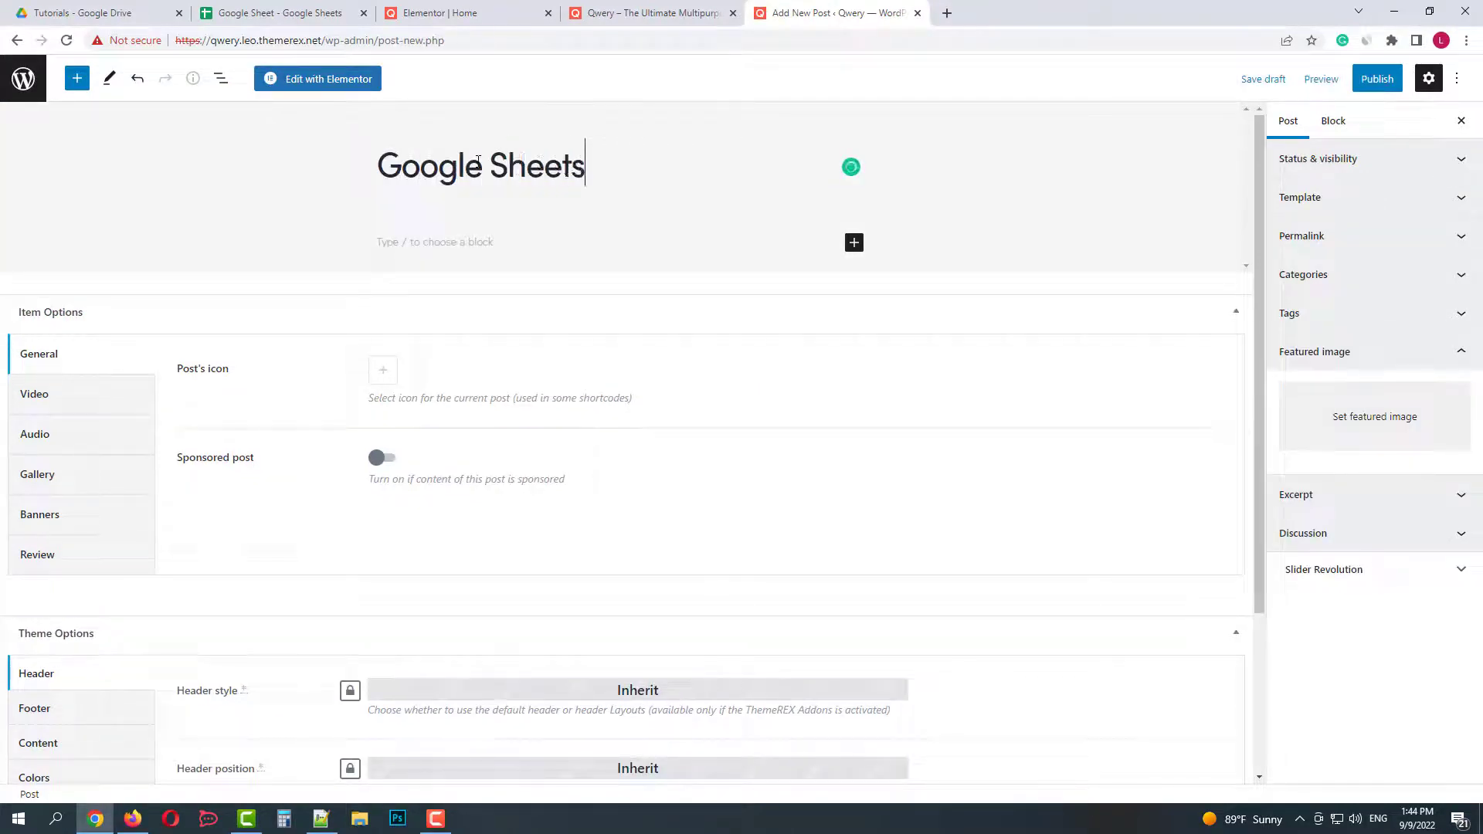
{"action": "left_click", "coordinate": [854, 243]}
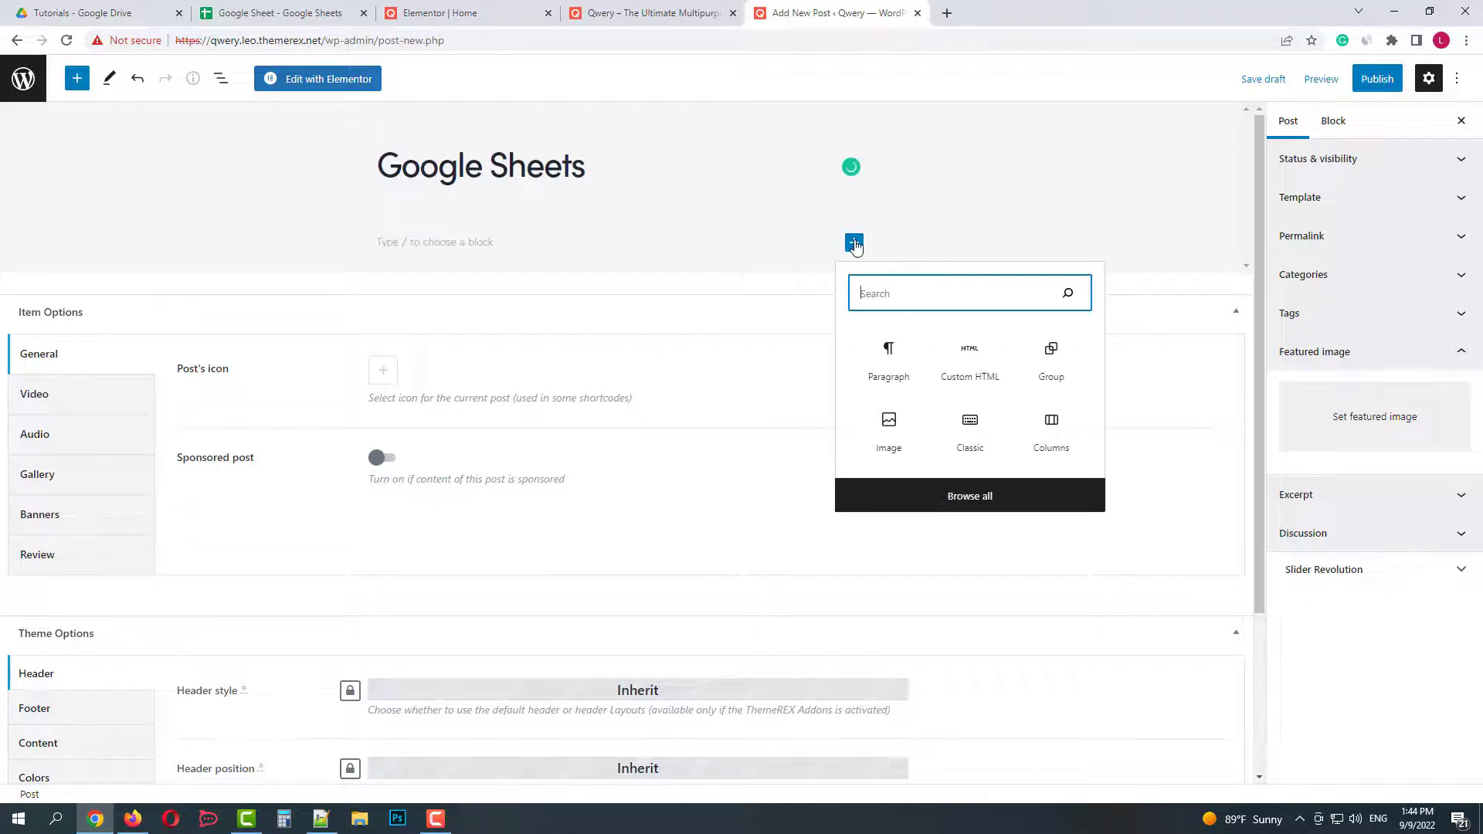
Add a Custom HTML block holding the sheet iframe sized 900px wide by 400px high.
{"action": "left_click", "coordinate": [971, 377]}
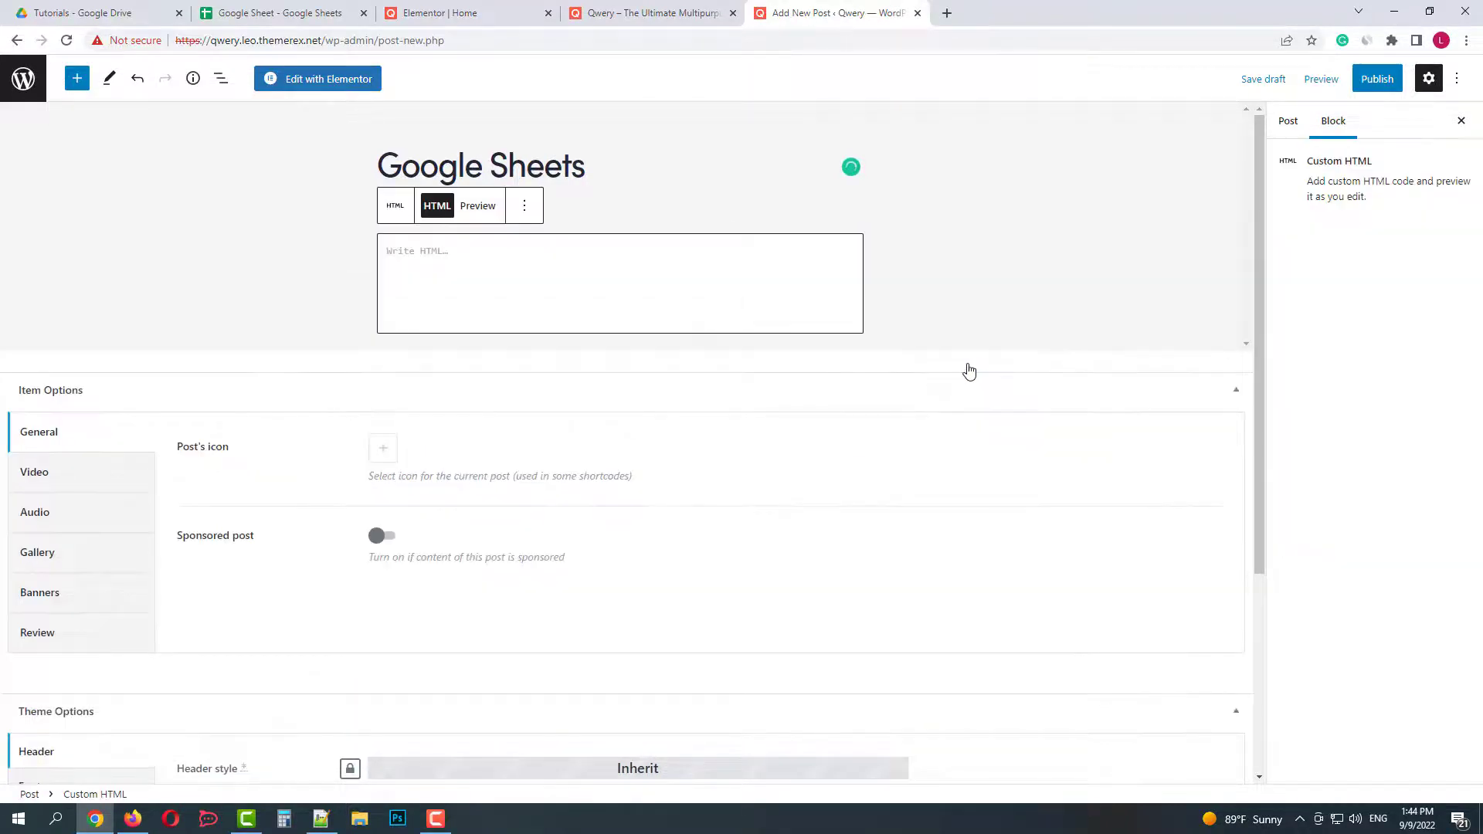
{"action": "right_click", "coordinate": [513, 269]}
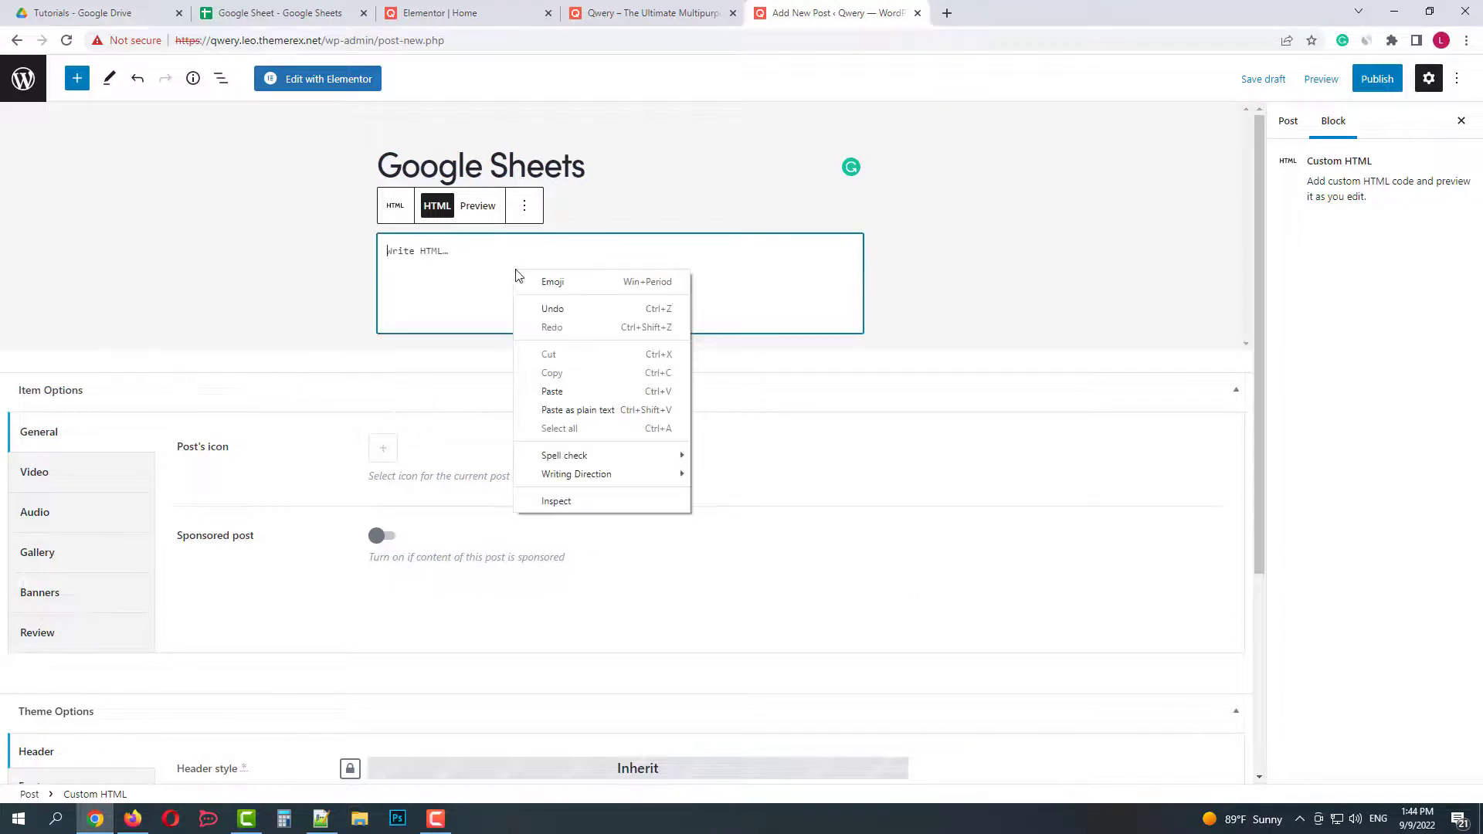
{"action": "left_click", "coordinate": [569, 394]}
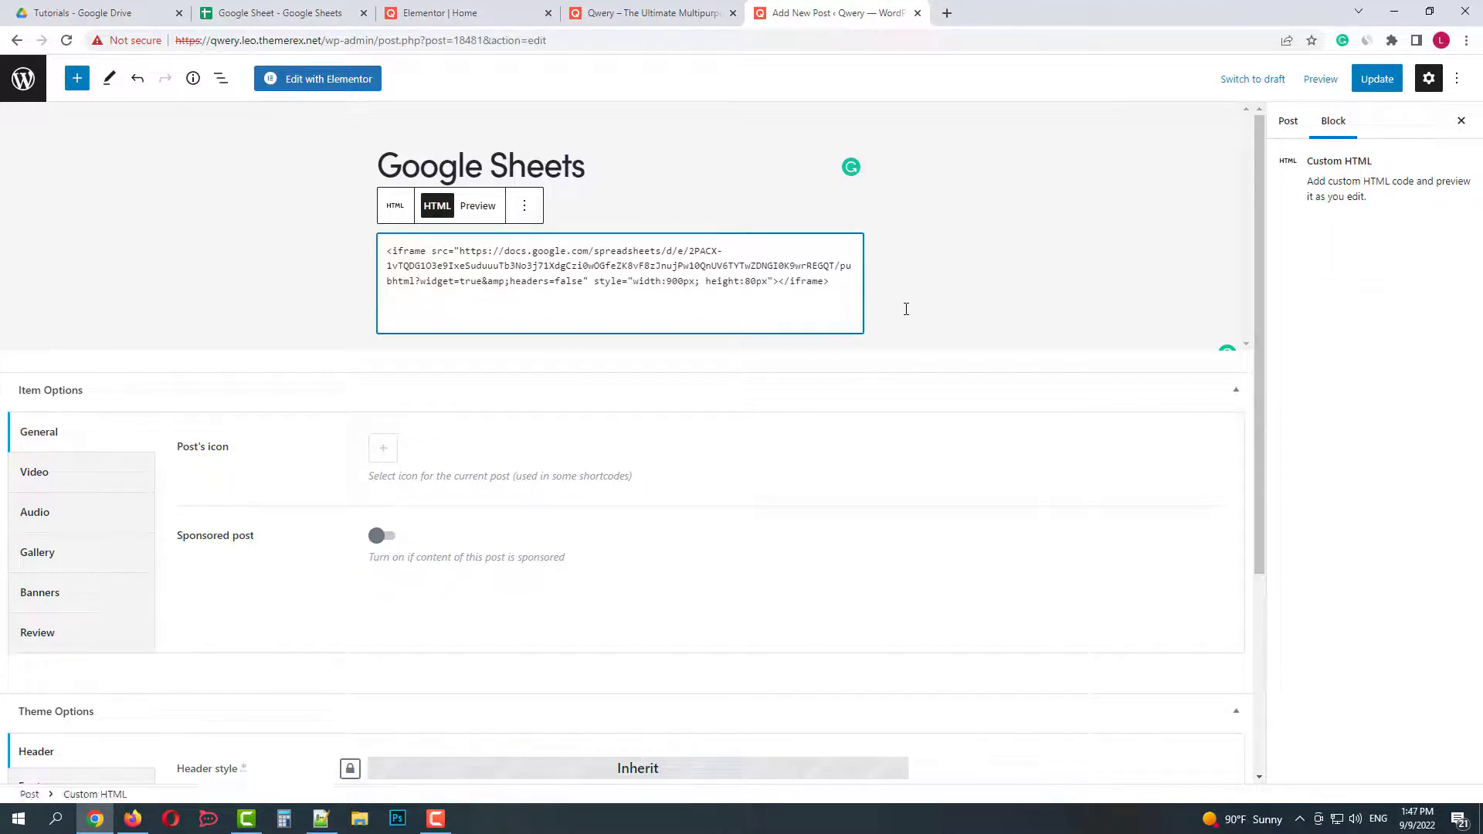
{"action": "type", "text": ":900px; height:480px"}
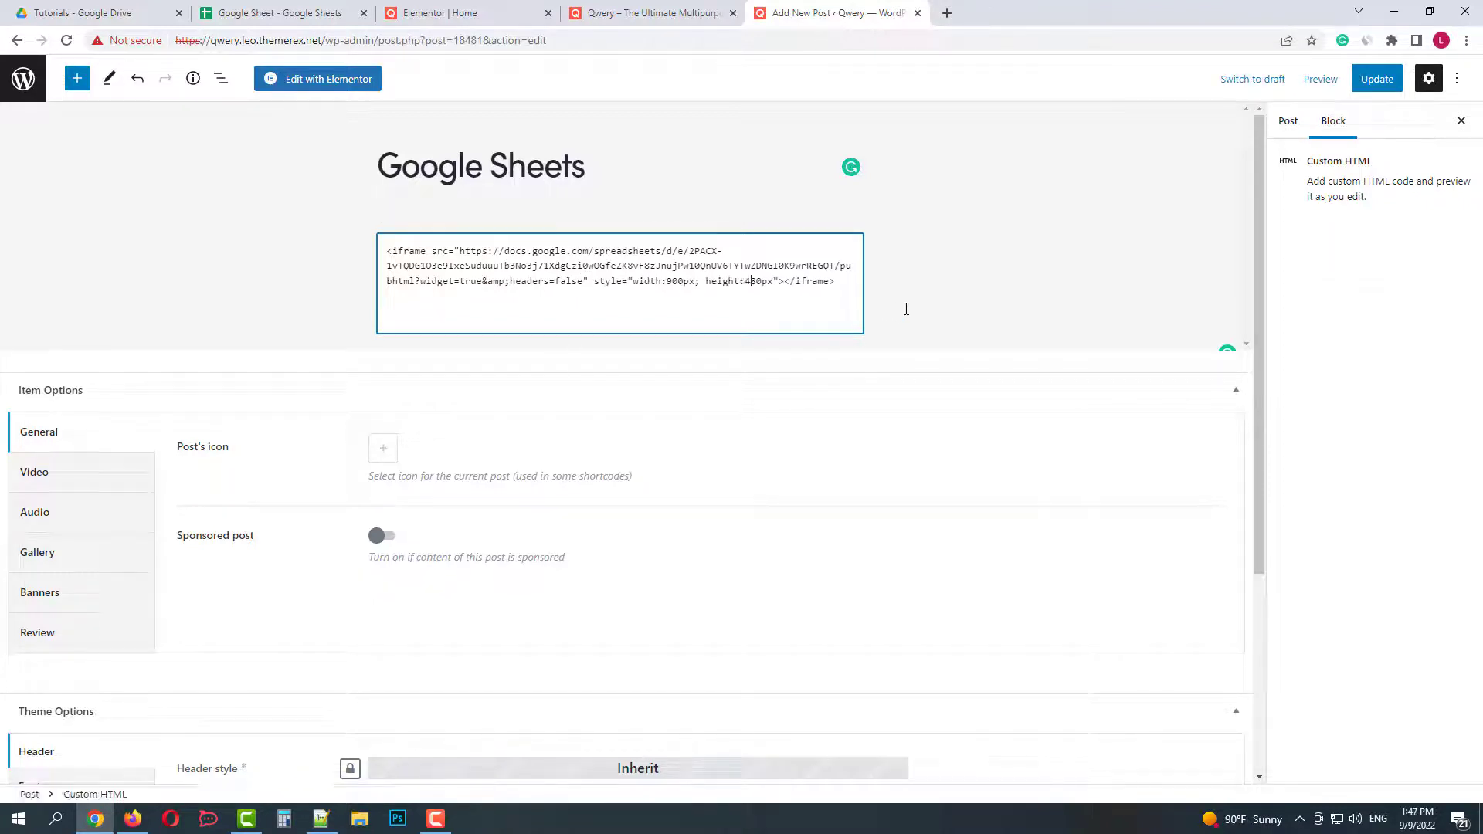
Update the post and head to its live version.
{"action": "left_click", "coordinate": [1371, 78]}
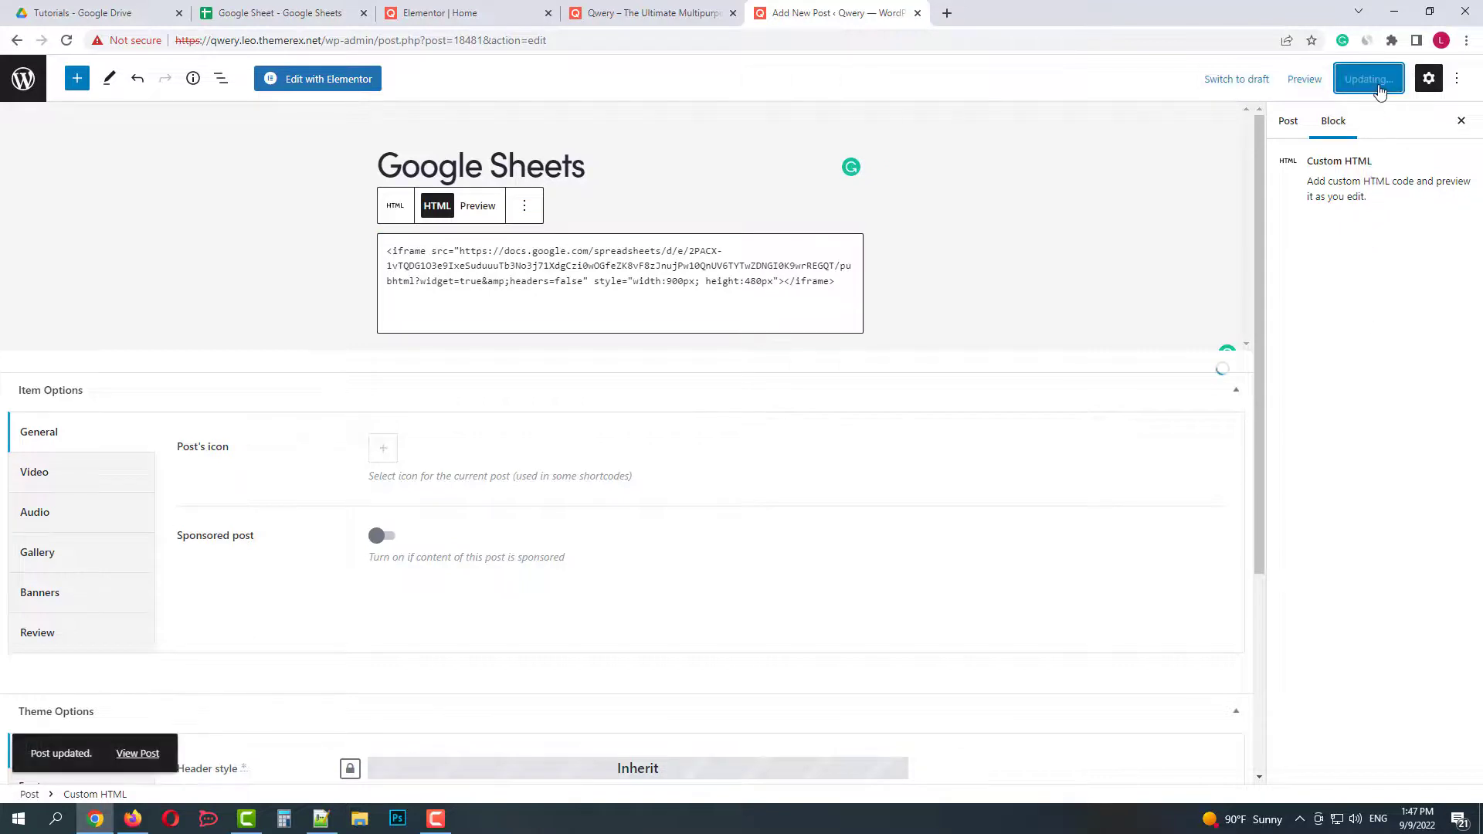
{"action": "left_click", "coordinate": [152, 757]}
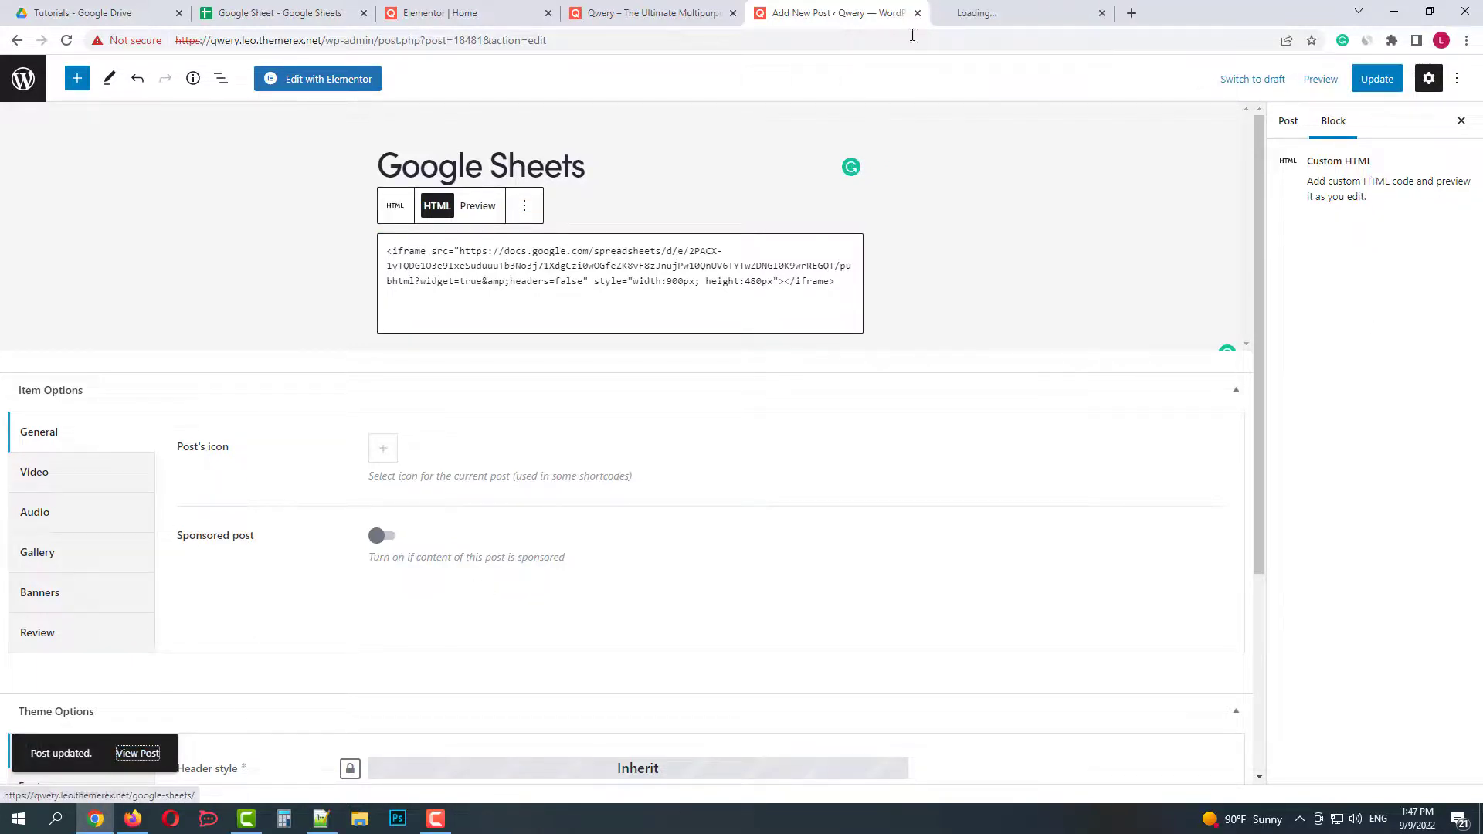
Show the live post with the embedded monthly column chart below its title.
{"action": "left_click", "coordinate": [1004, 13]}
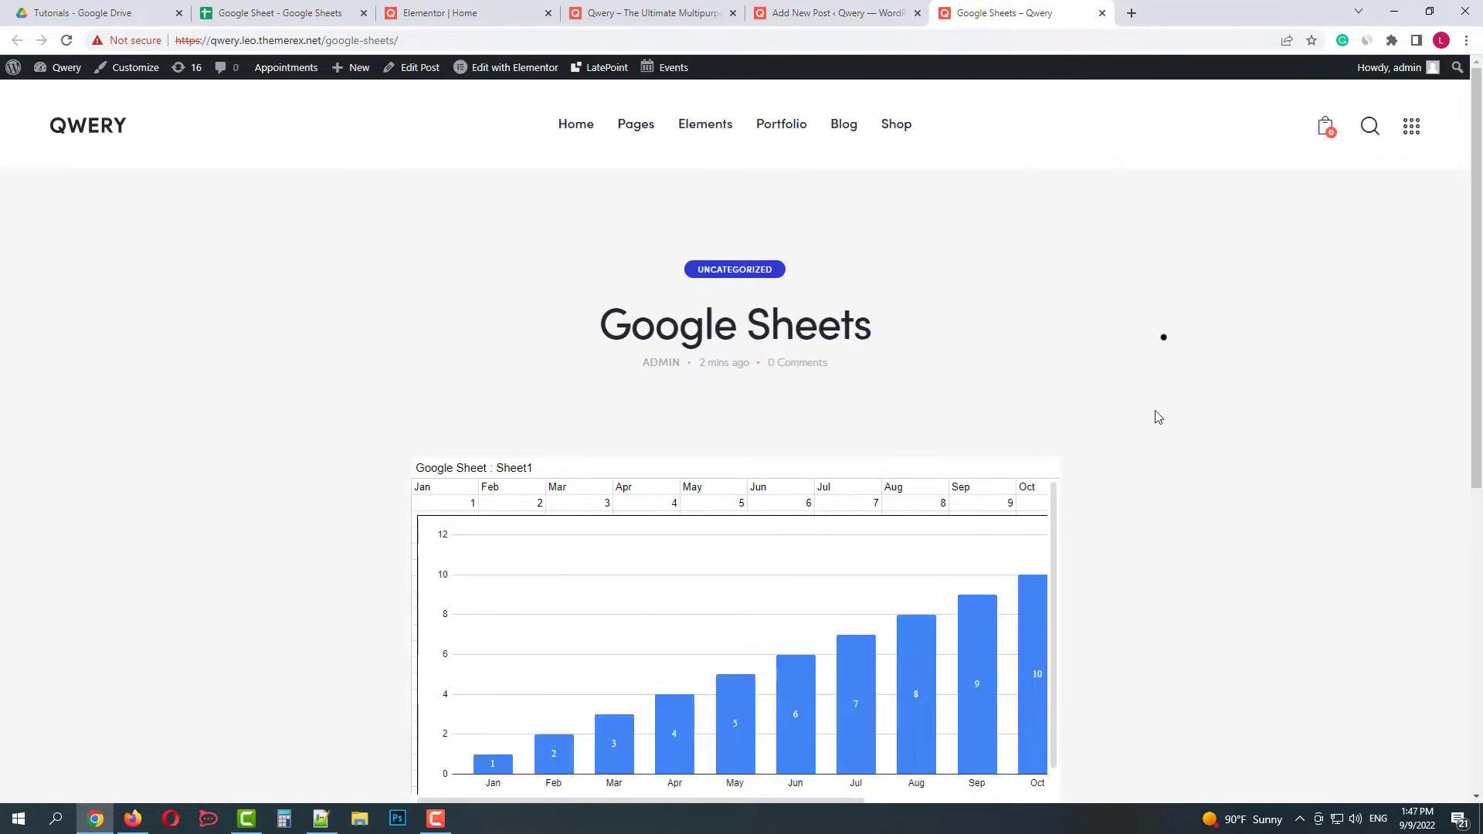
{"action": "scroll", "coordinate": [1155, 422], "scroll_direction": "down", "scroll_amount": 2}
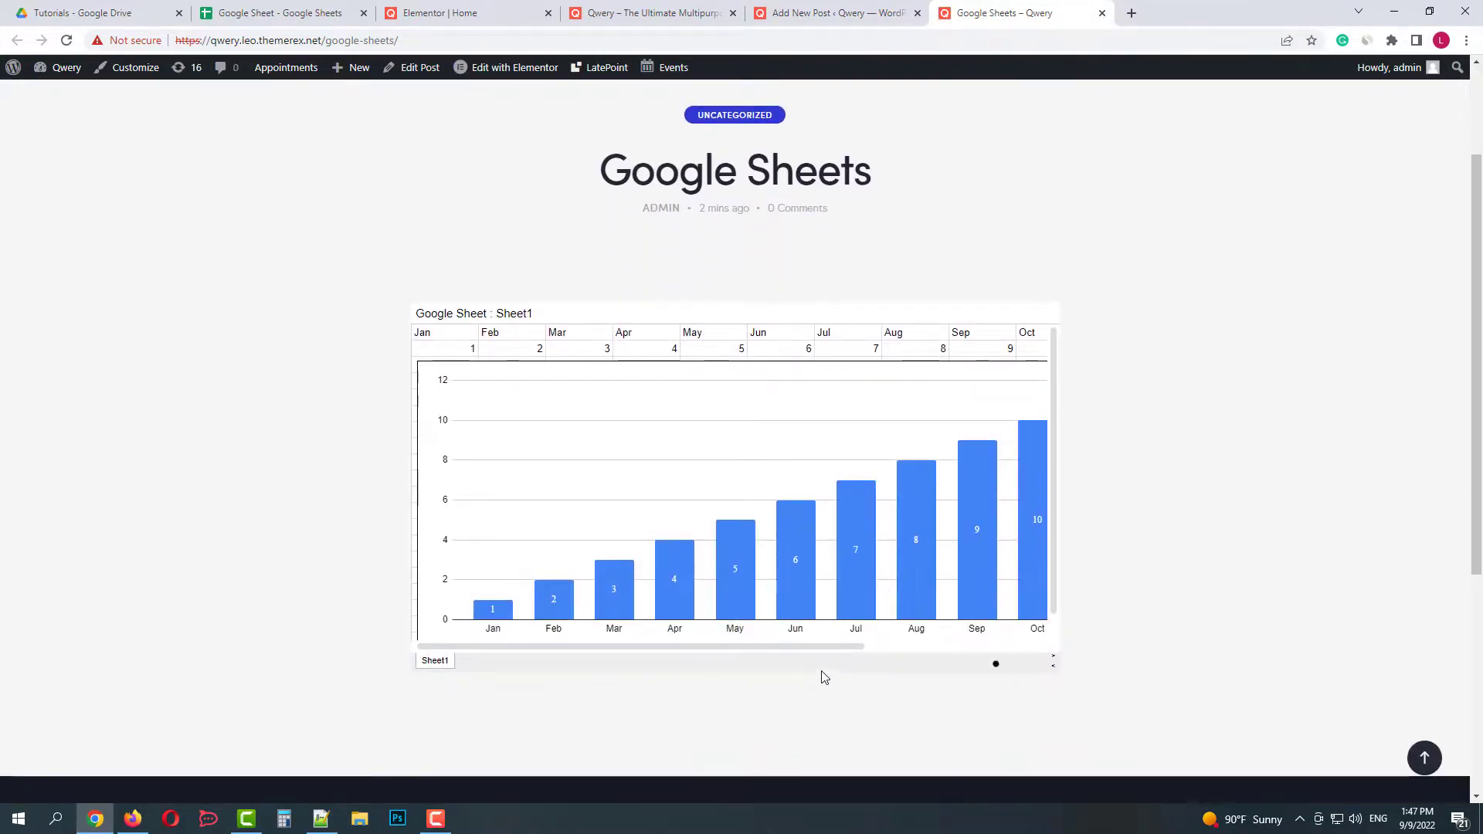
{"action": "left_click_drag", "start_coordinate": [801, 647], "coordinate": [782, 650]}
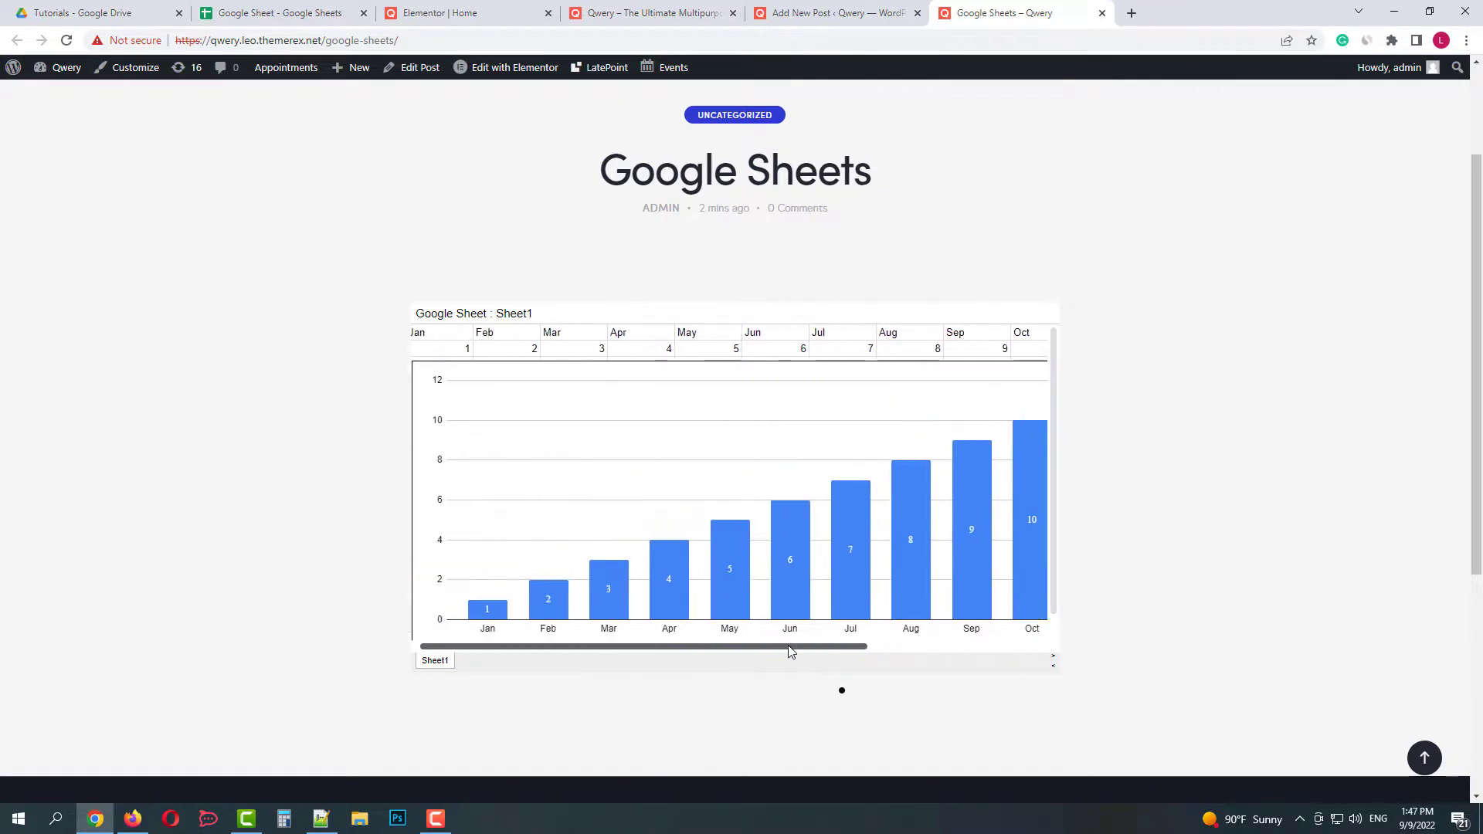